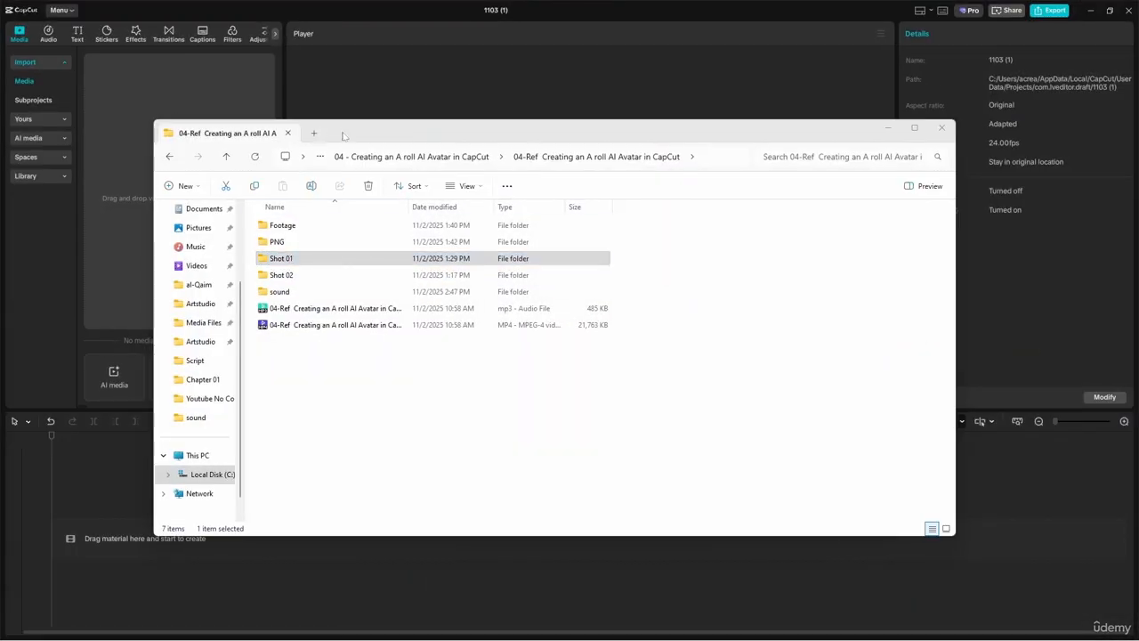
Step: Import the Shot 01 folder from File Explorer into the project media and open it
drag(344, 136, 448, 131)
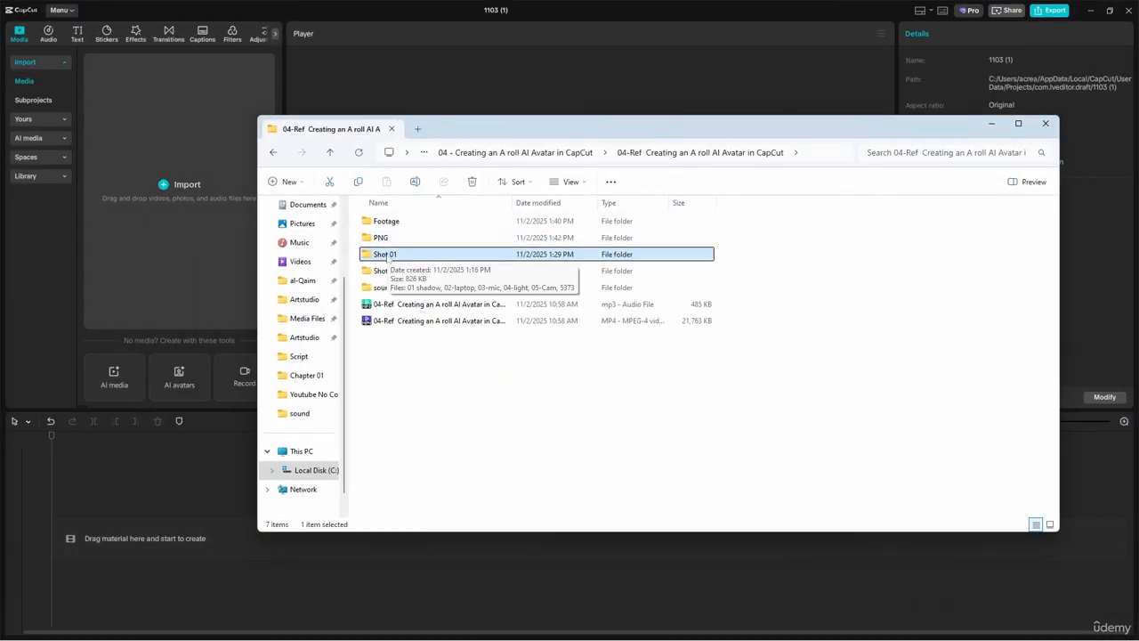
drag(389, 257, 157, 136)
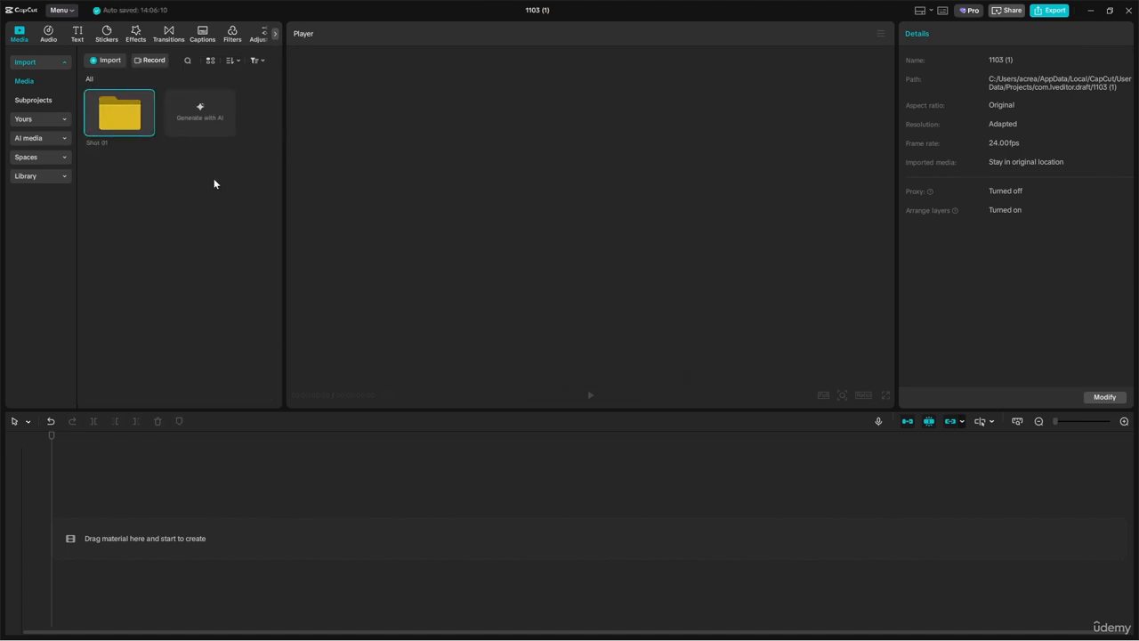
double_click(115, 125)
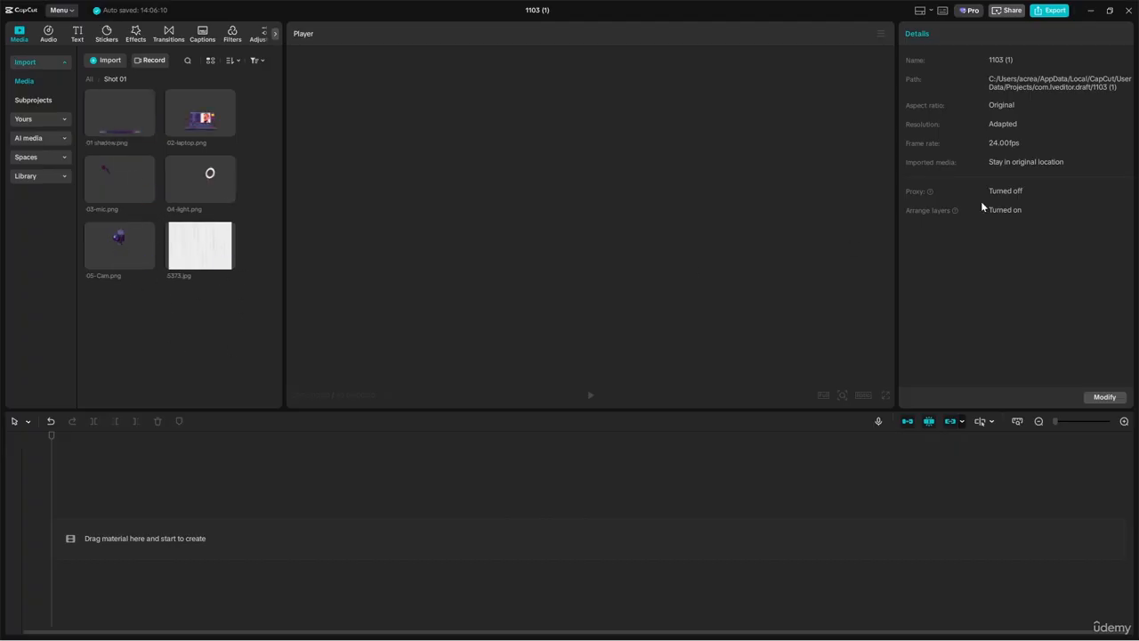
Step: Apply the Default workspace layout and place 5373.jpg at the start of the timeline
click(920, 12)
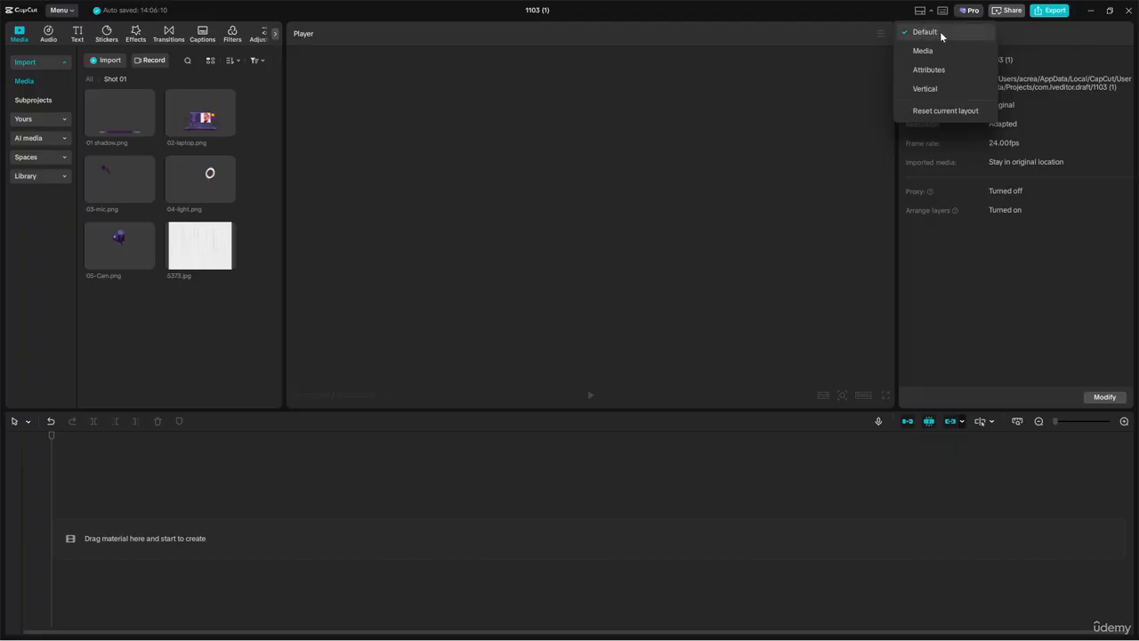
click(940, 32)
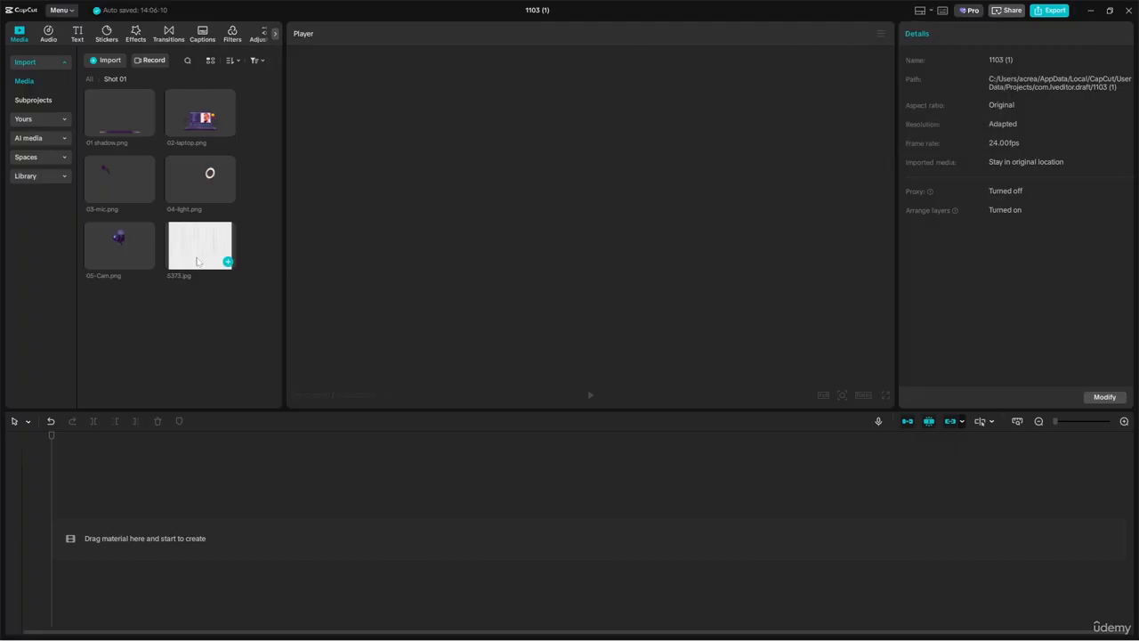
drag(197, 260, 109, 544)
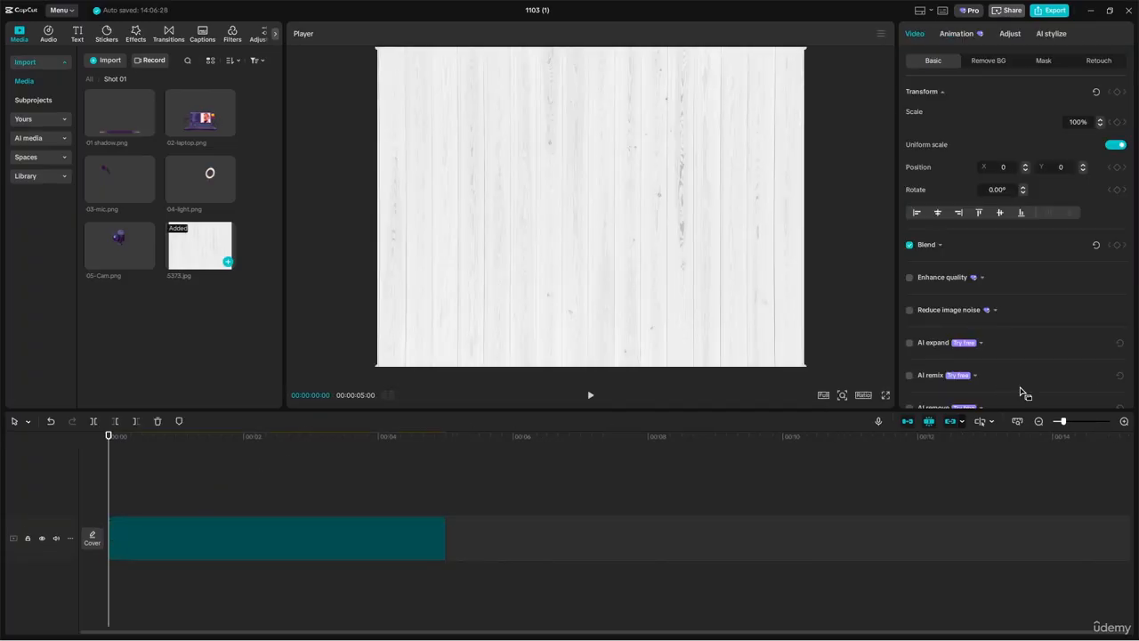
Step: Set the project's aspect ratio to 16:9 and scale the wood background to 136% so it fills the frame
click(863, 394)
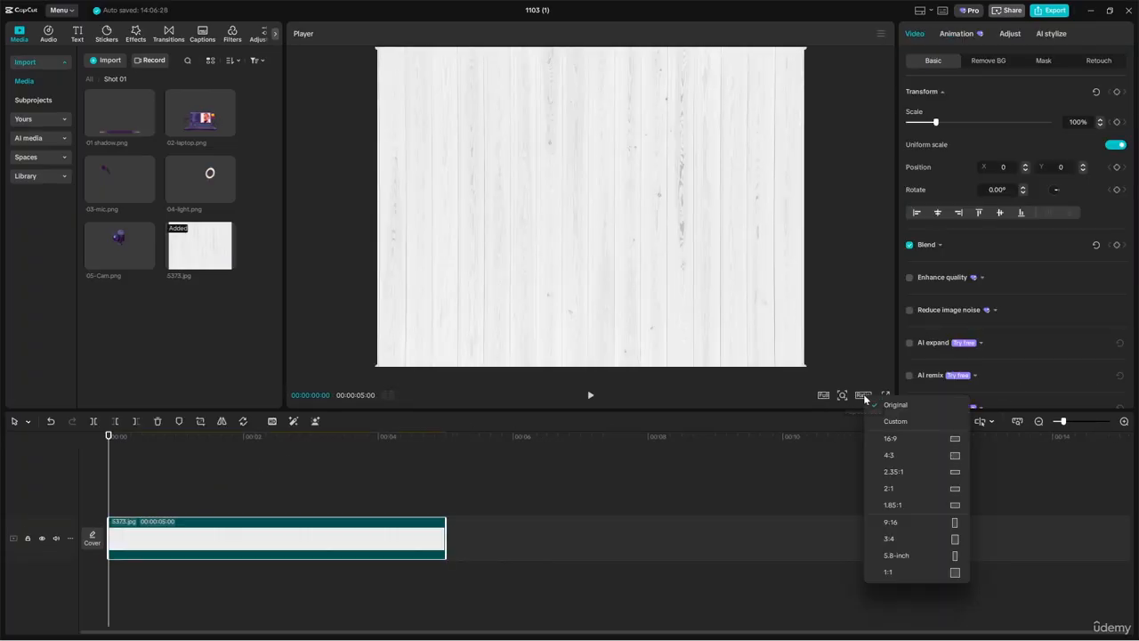
click(909, 436)
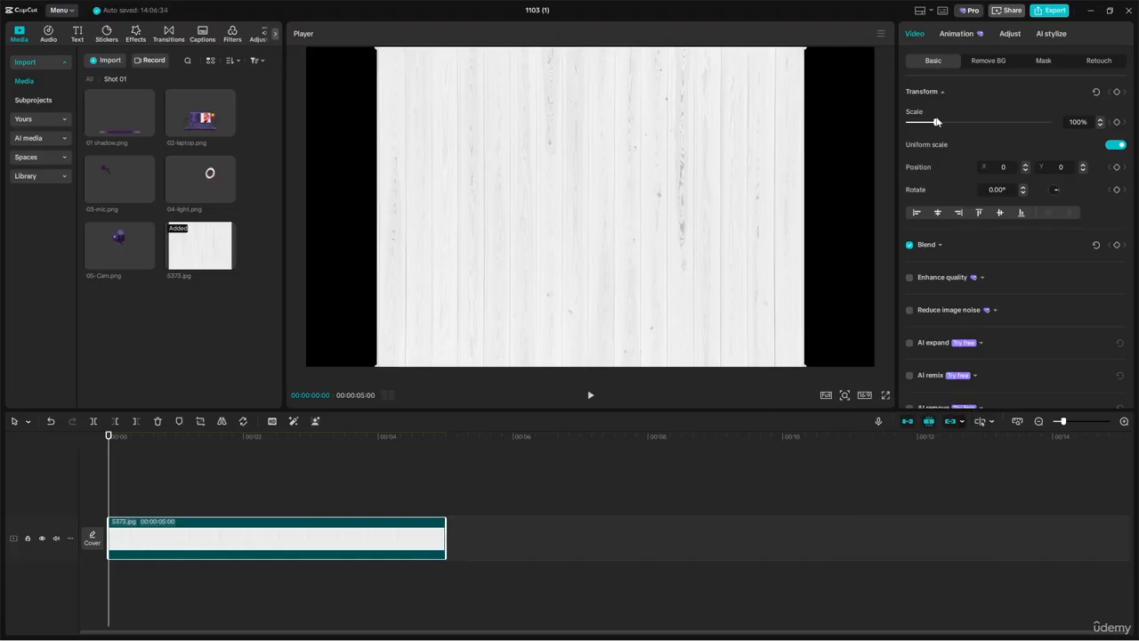
drag(937, 123, 948, 124)
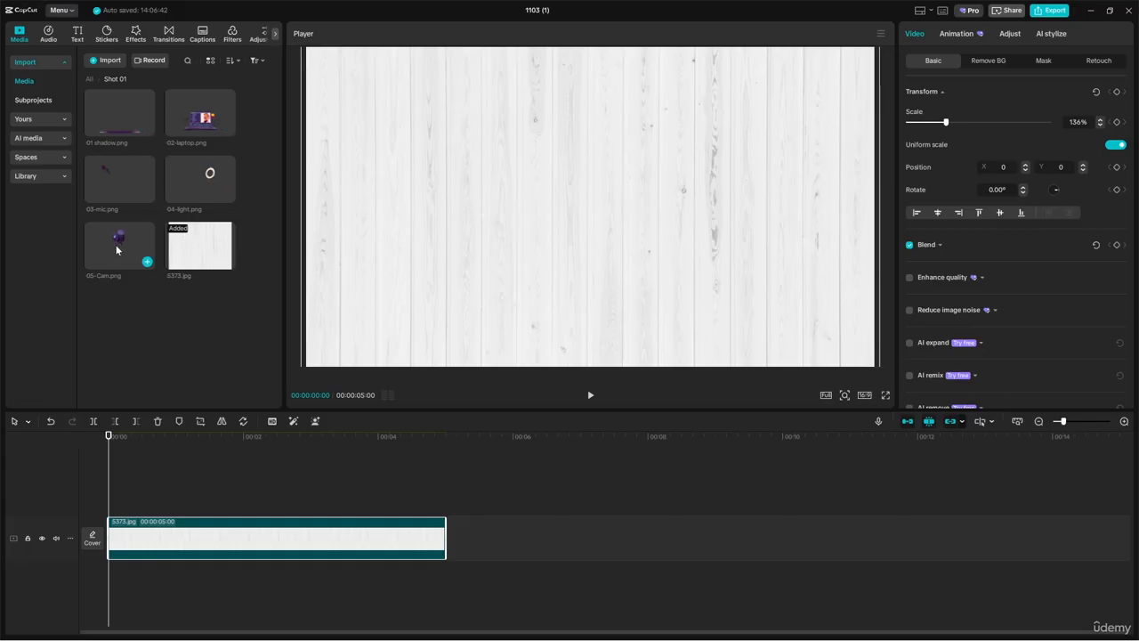
Step: Stack 01 shadow, 05-Cam, 03-mic, 04-light and 02-laptop above the background on separate tracks, all starting at 0
drag(114, 126, 108, 500)
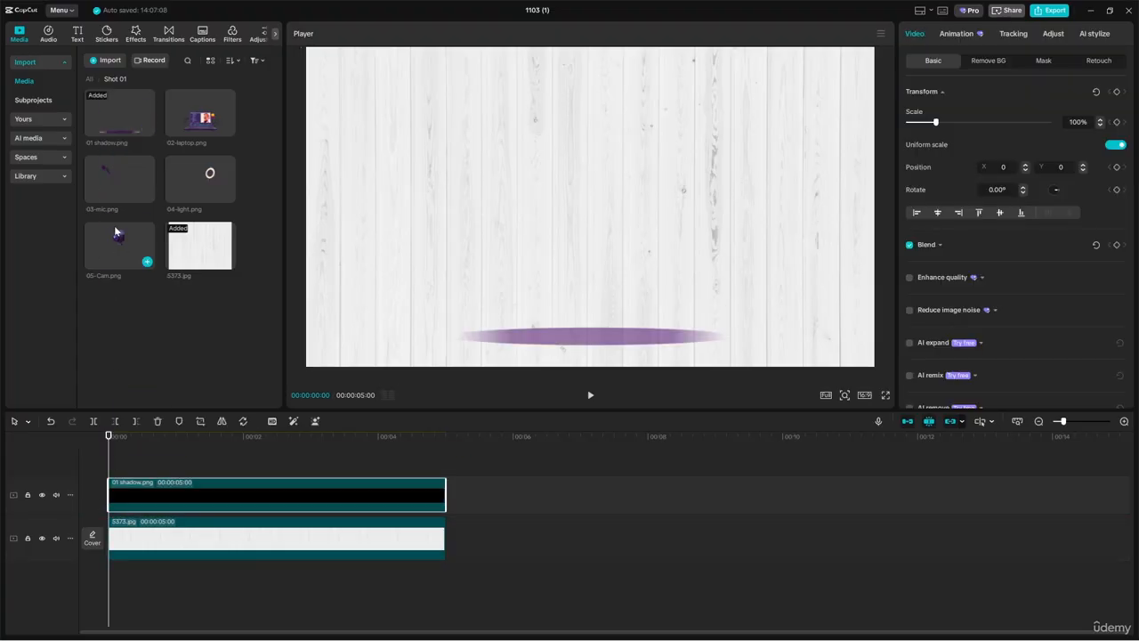
drag(116, 238, 108, 463)
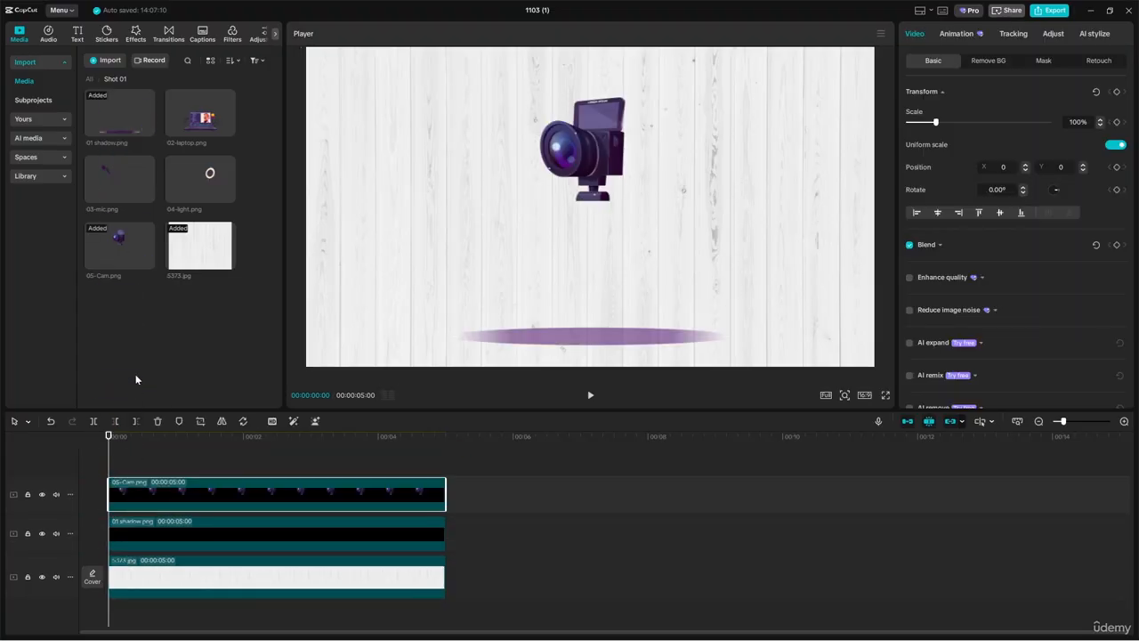
drag(120, 207, 108, 462)
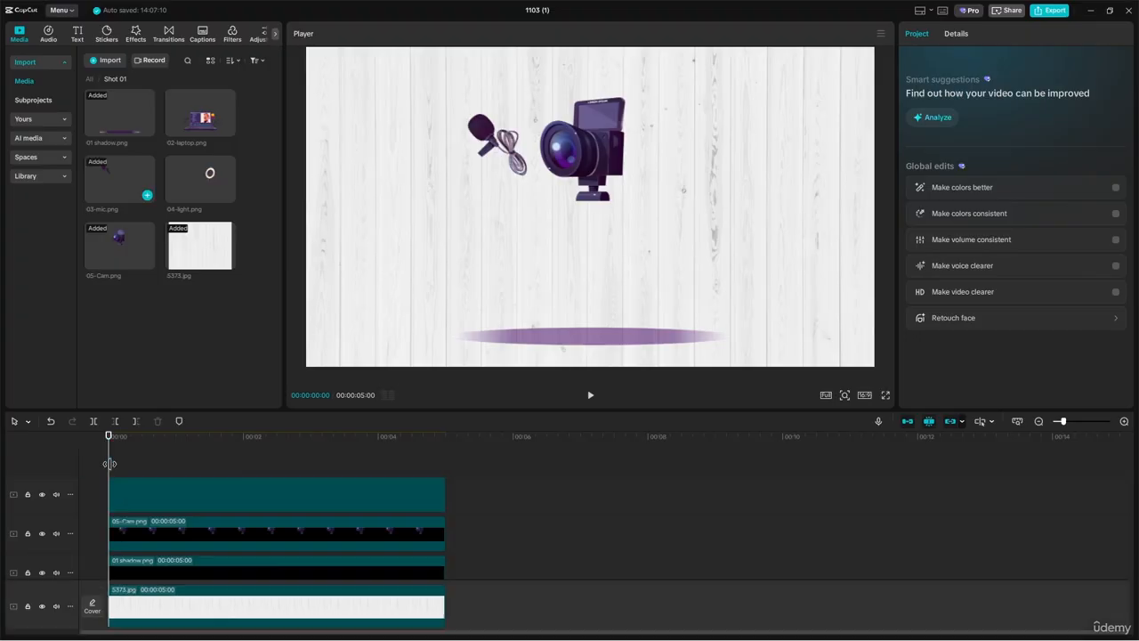
drag(175, 216, 113, 470)
drag(203, 117, 113, 465)
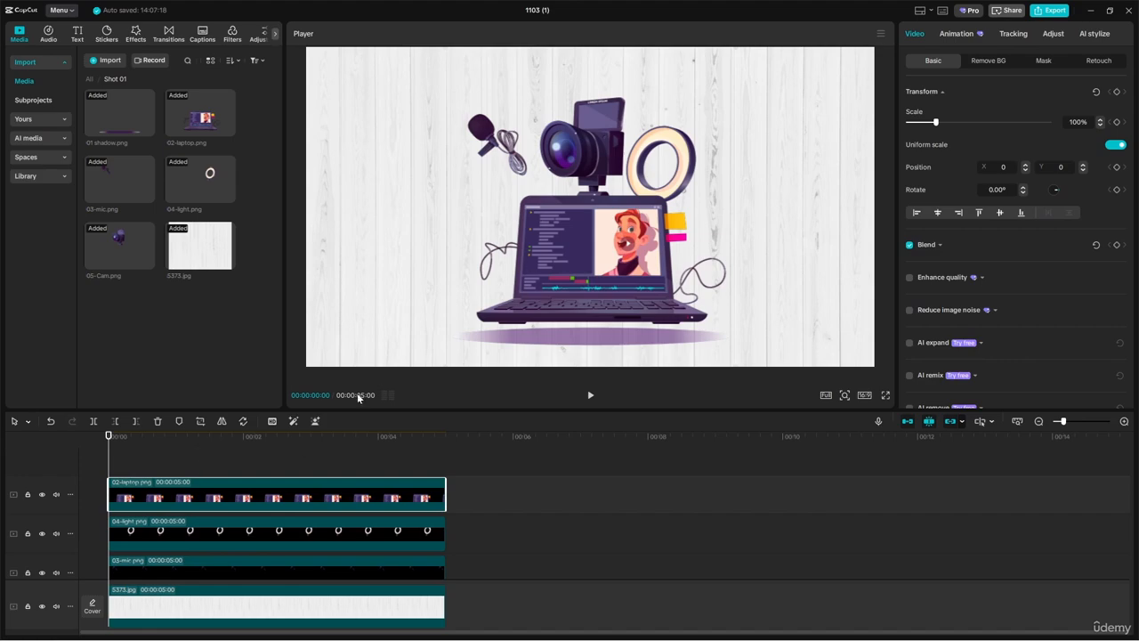
Step: Reduce the height of the overlay tracks so all layers fit in the timeline
scroll(215, 481, down, 2)
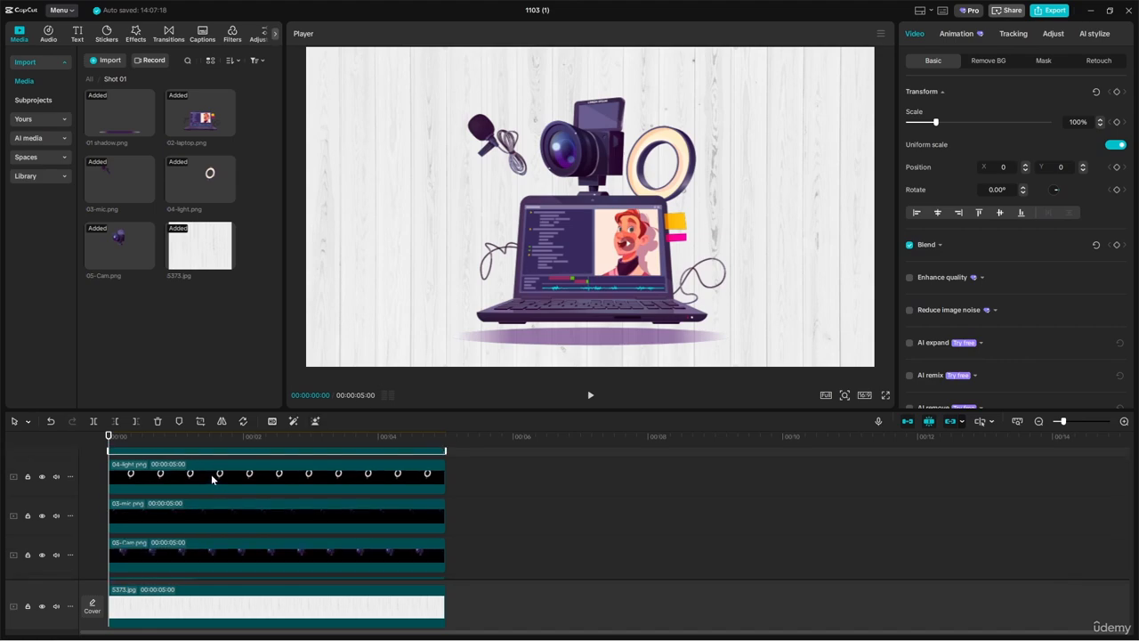
click(70, 479)
click(49, 498)
drag(48, 495, 69, 466)
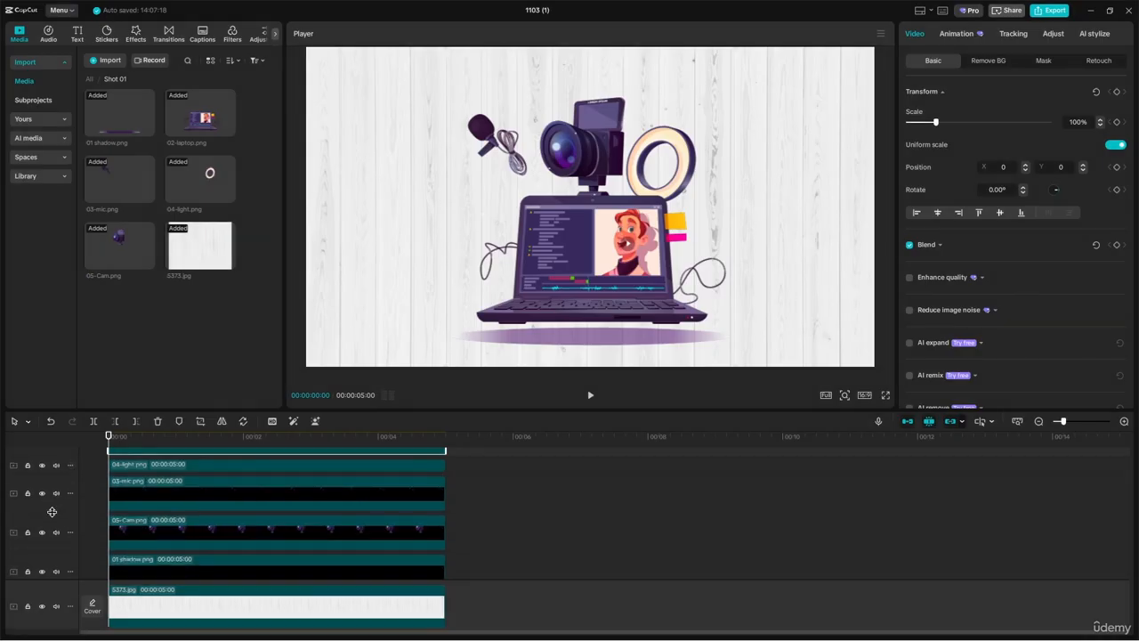
mouse_move(51, 511)
mouse_down()
mouse_move(65, 496)
mouse_move(58, 505)
mouse_up()
drag(56, 545, 64, 486)
scroll(88, 475, up, 1)
Step: Reposition the 04-light ring light to about X 68, Y 180 and rotate it to about 13.54°
click(148, 500)
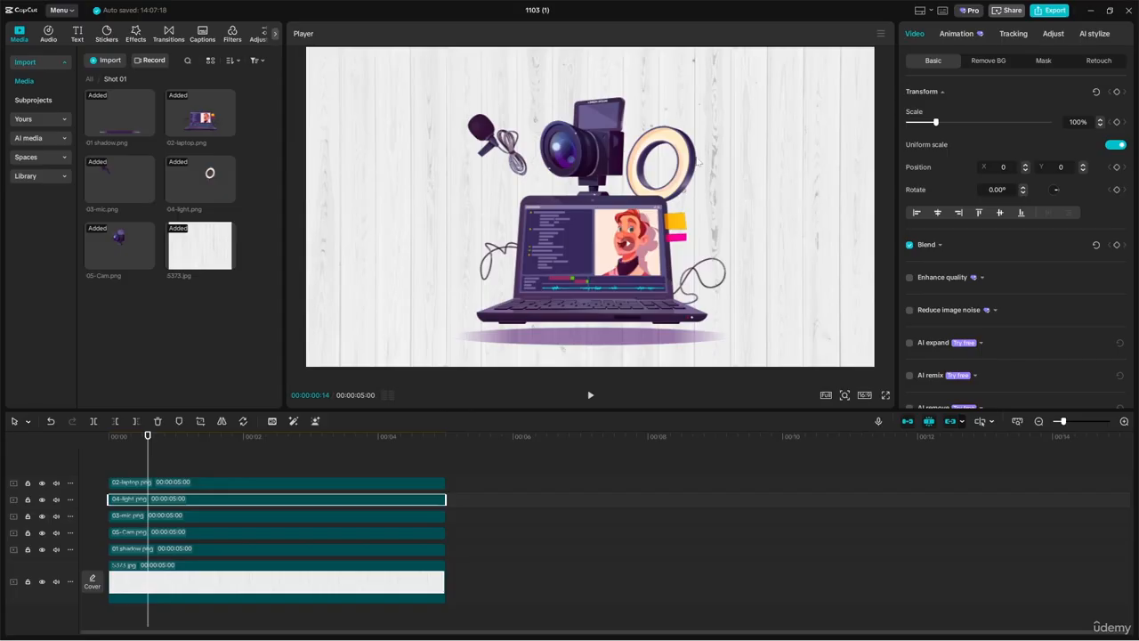
drag(698, 162, 718, 138)
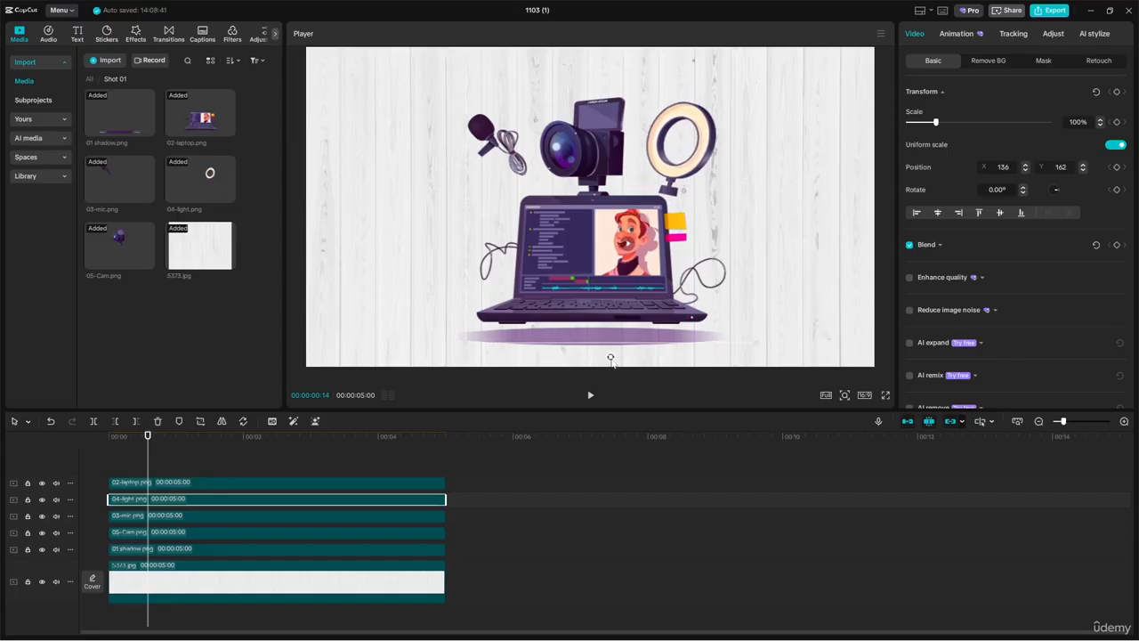
drag(610, 357, 579, 353)
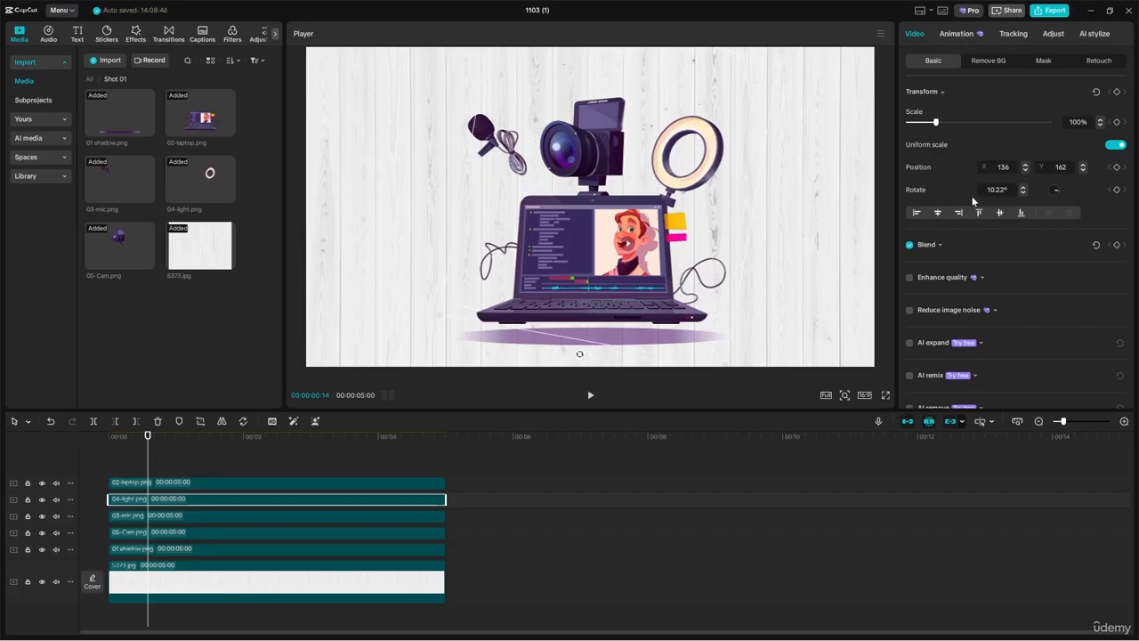
drag(581, 355, 570, 355)
drag(680, 178, 671, 179)
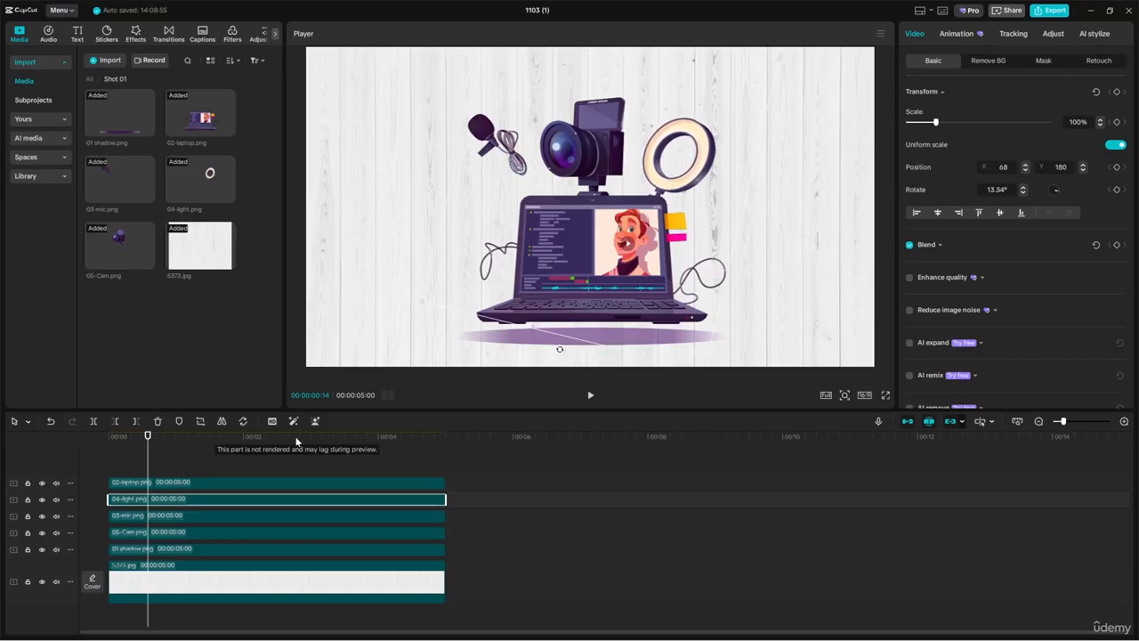
Step: Rotate the 03-mic image to about -14.95° and move it beside the laptop at about X 40, Y -120
click(164, 519)
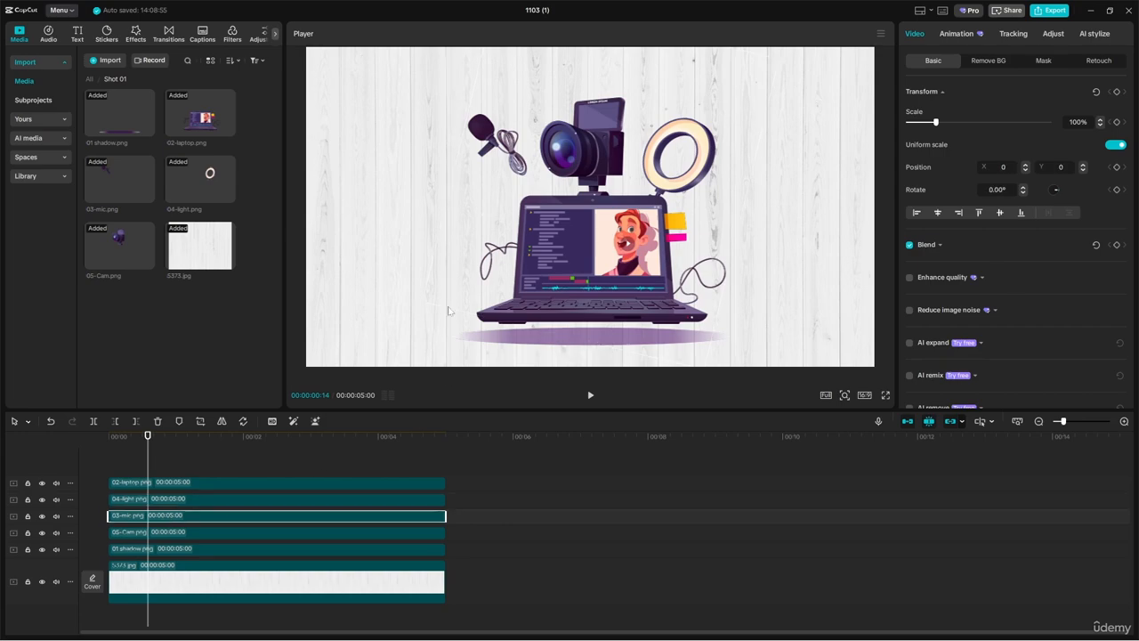
drag(503, 156, 460, 131)
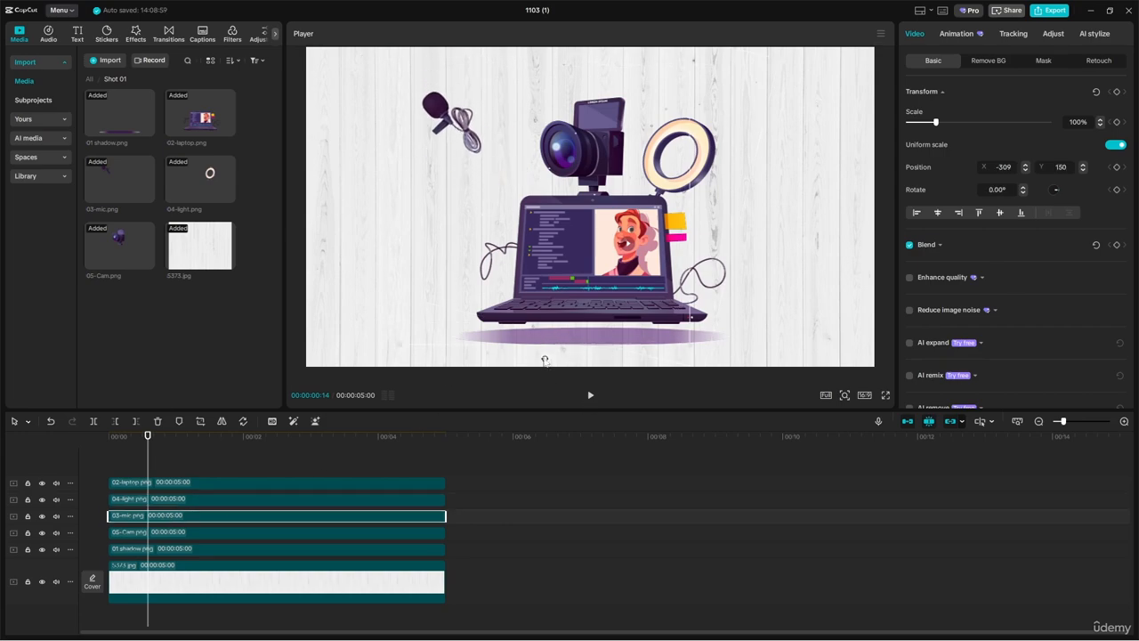
drag(544, 361, 589, 352)
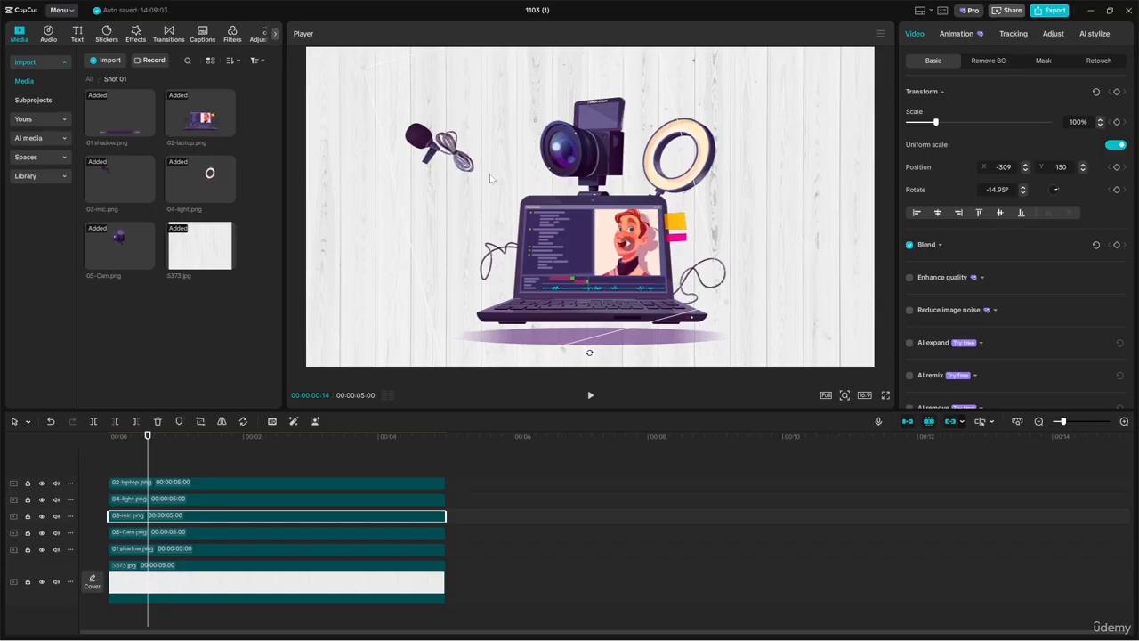
drag(466, 168, 509, 201)
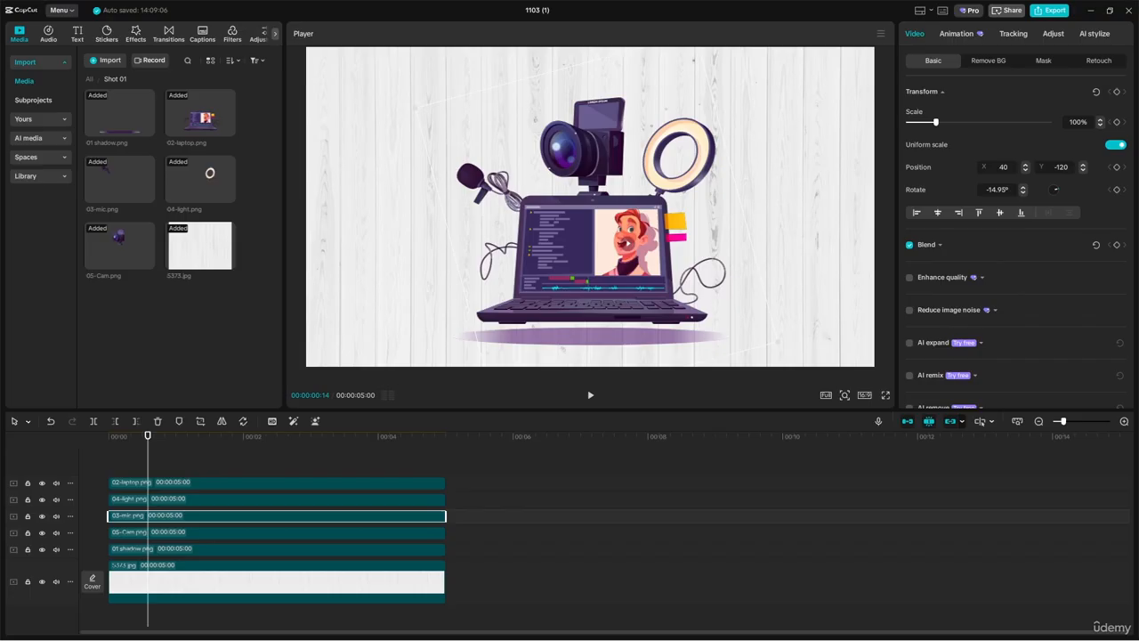
Step: Deselect the clip and add one horizontal and one vertical guide to the preview
click(190, 464)
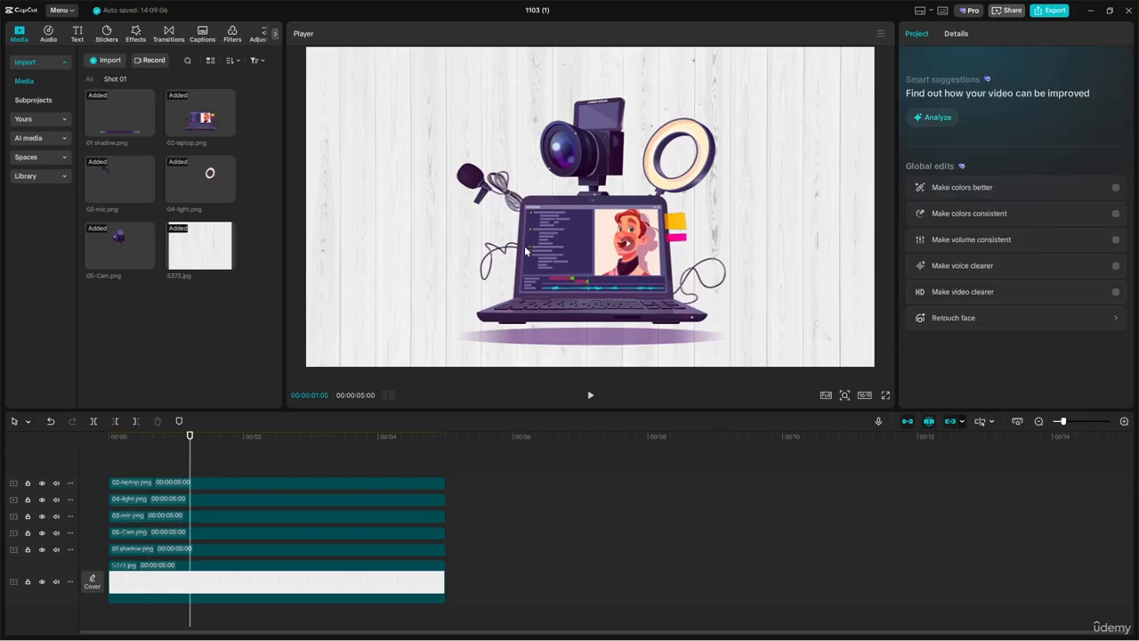
click(880, 35)
mouse_move(912, 71)
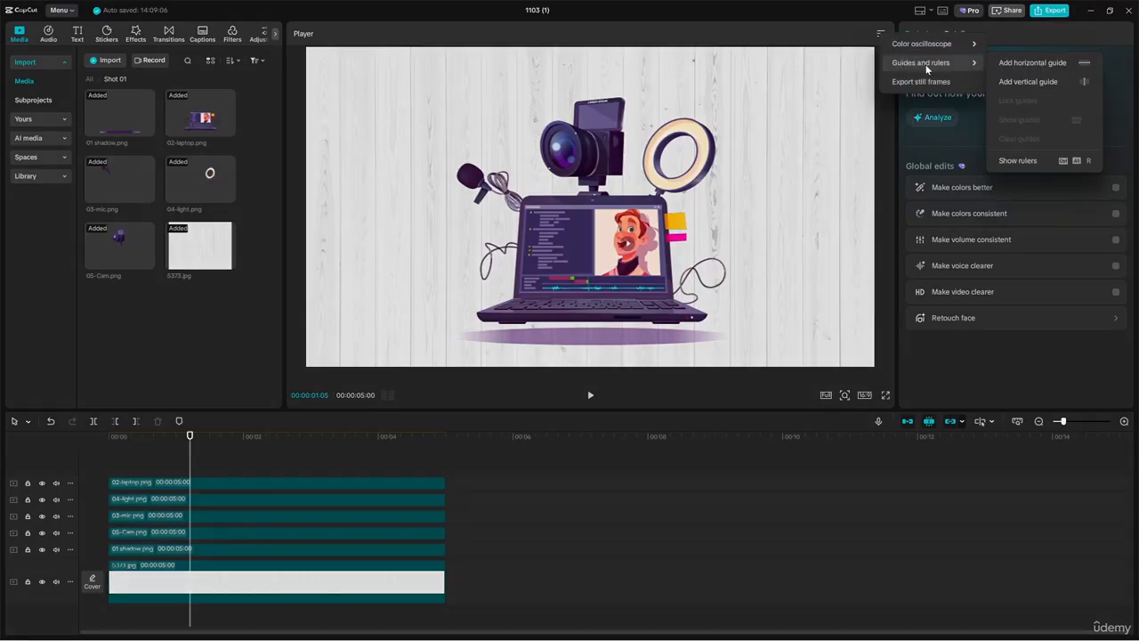
click(872, 40)
click(880, 35)
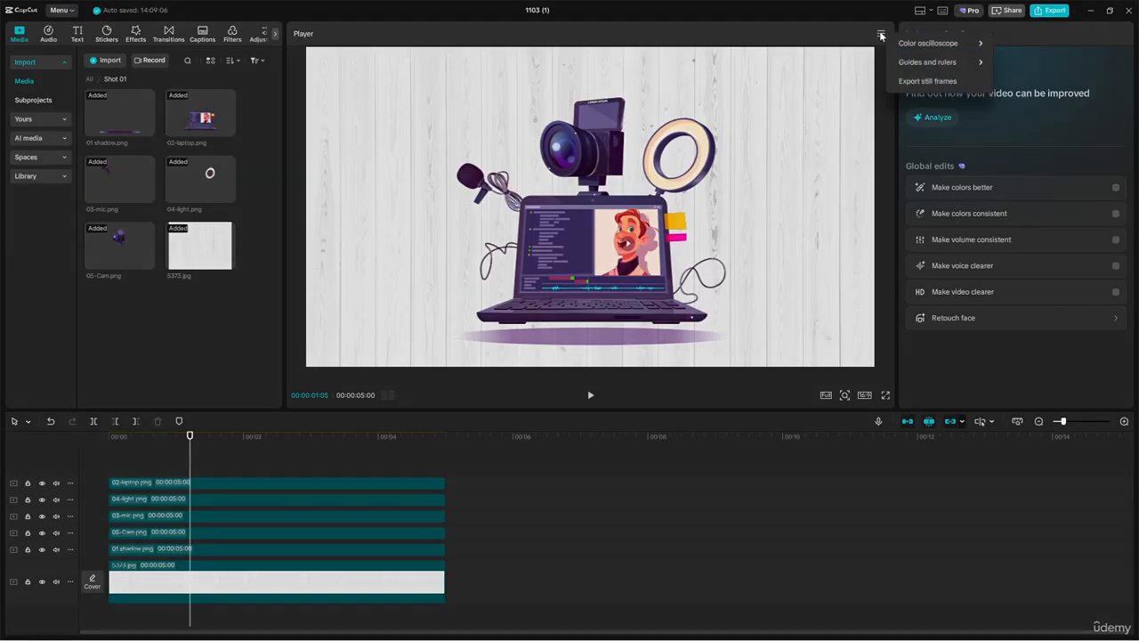
mouse_move(905, 67)
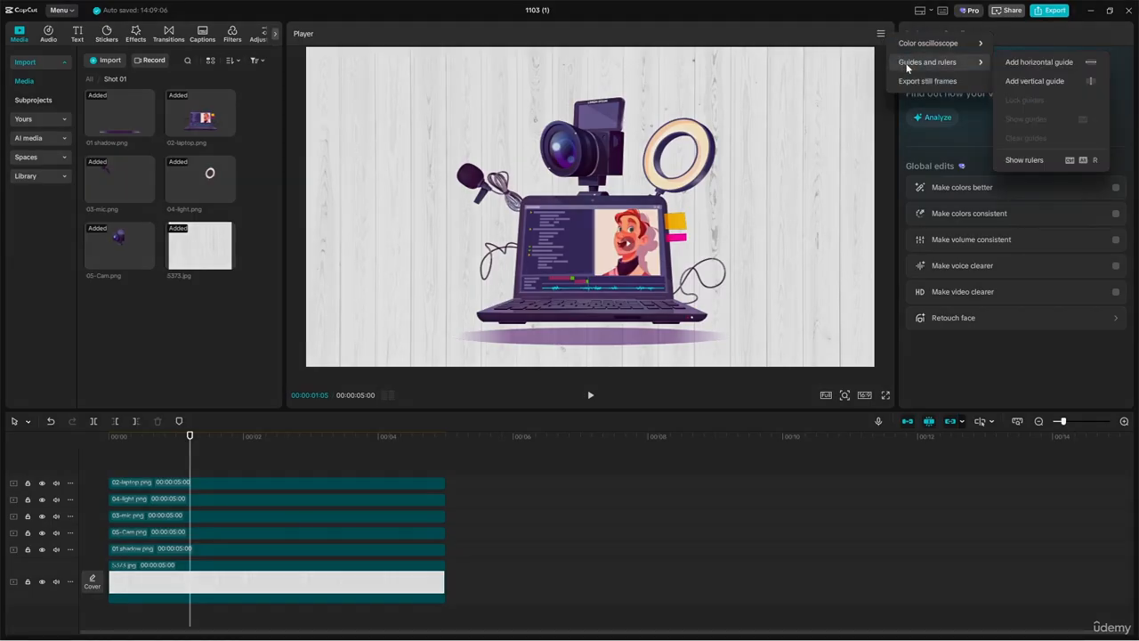
click(1036, 60)
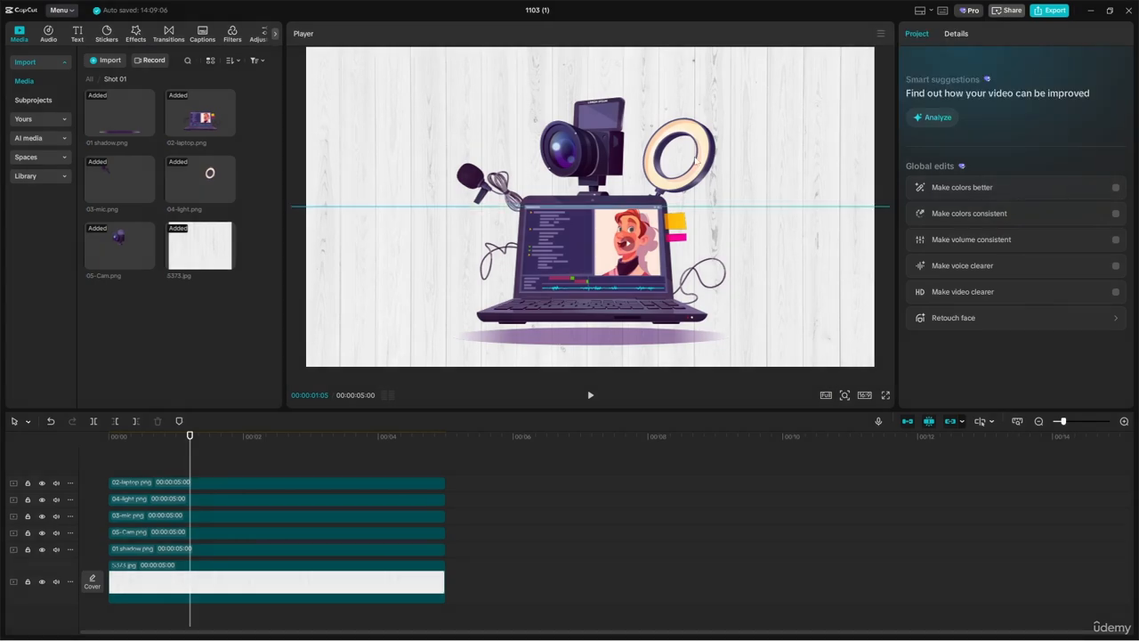
click(881, 34)
click(1036, 80)
Step: Show the preview rulers and pull out an extra vertical guide to the left of the laptop
click(881, 34)
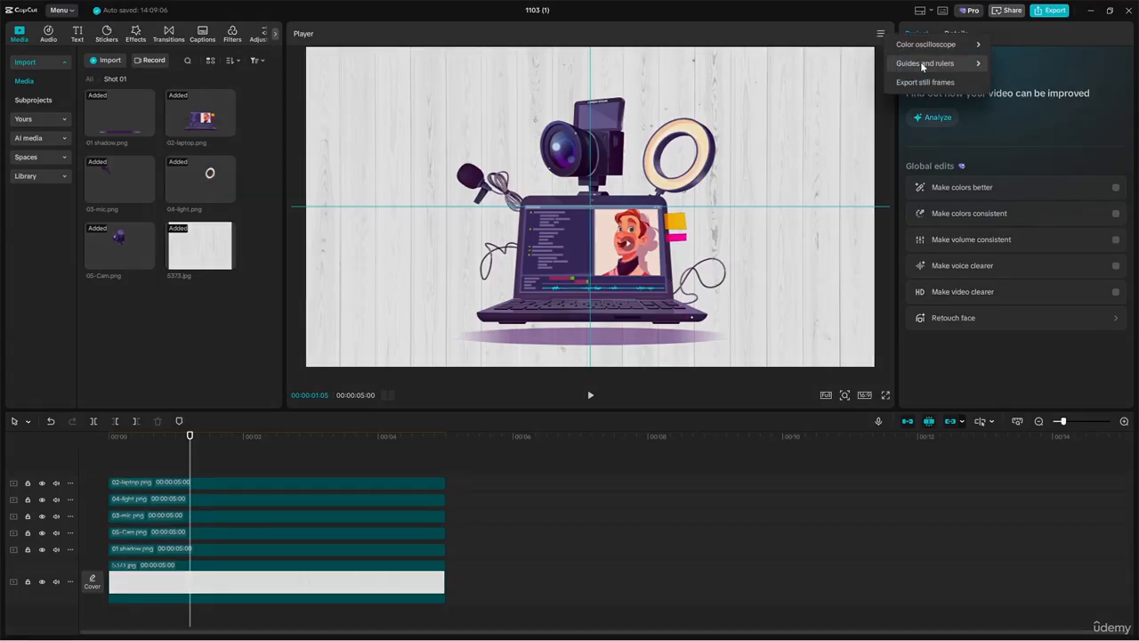
mouse_move(969, 65)
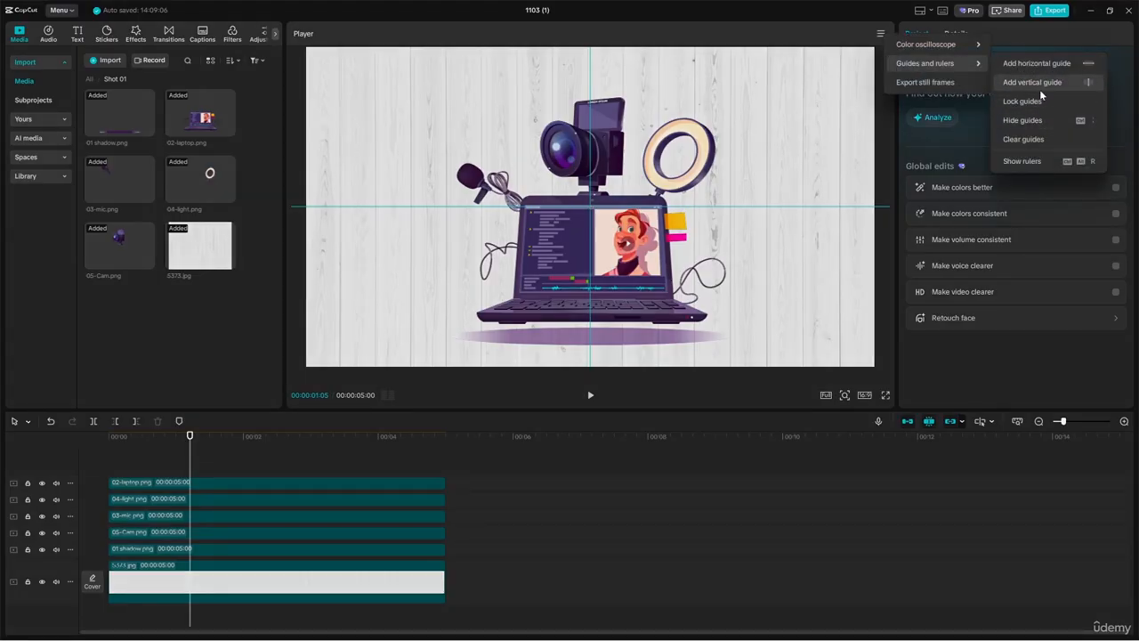
click(1023, 163)
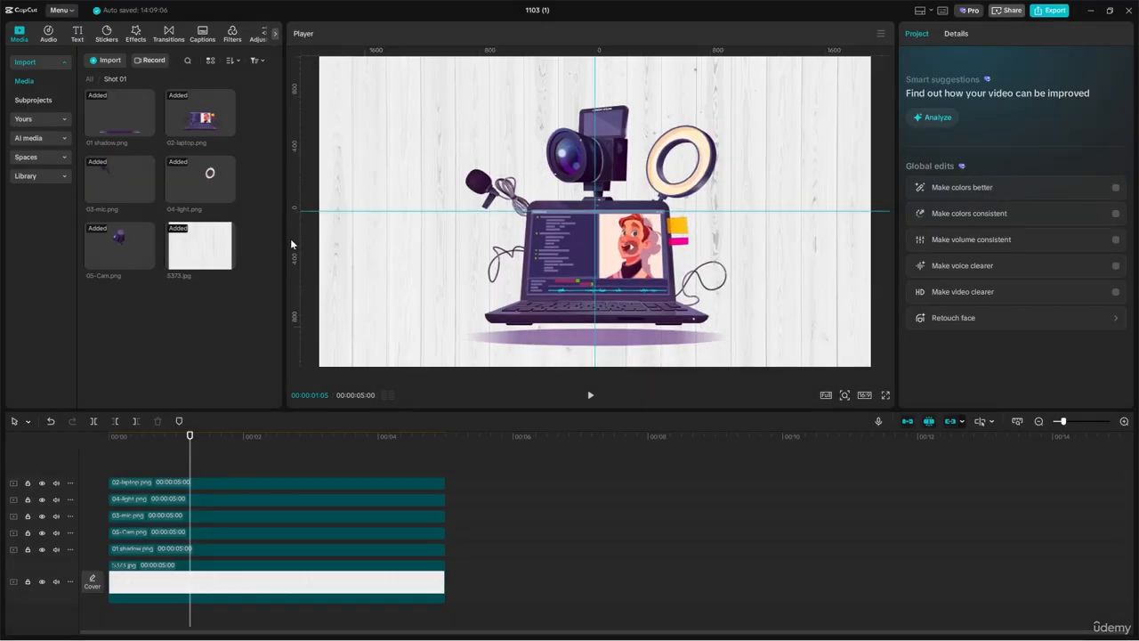
drag(299, 240, 455, 245)
Step: Lock the guides and hide the preview rulers
click(880, 33)
mouse_move(976, 68)
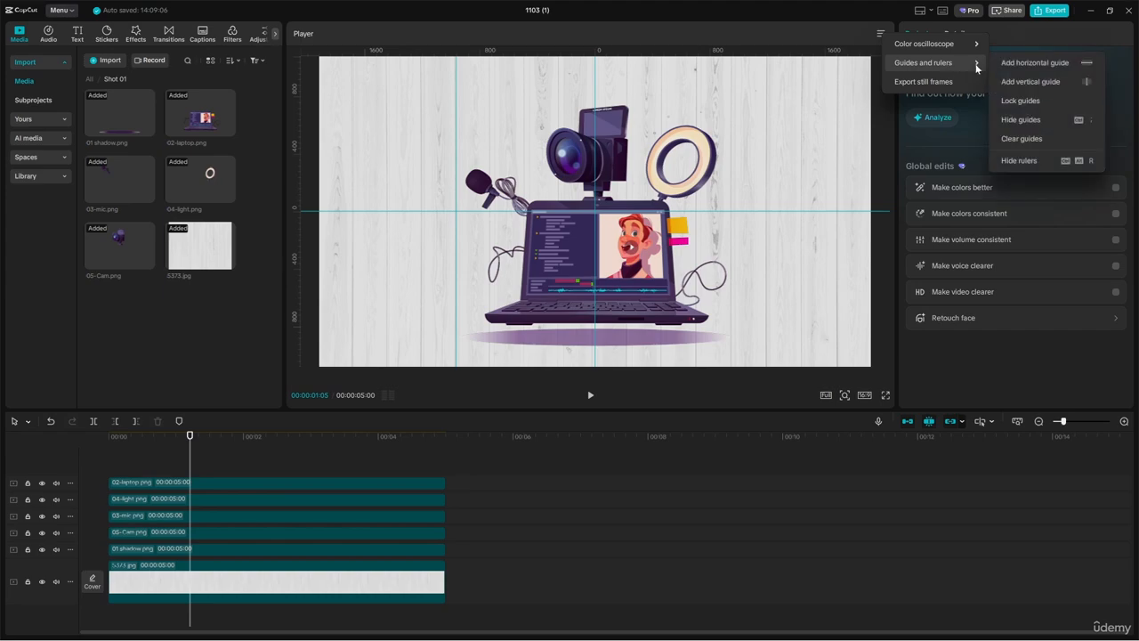
click(1020, 100)
click(1019, 161)
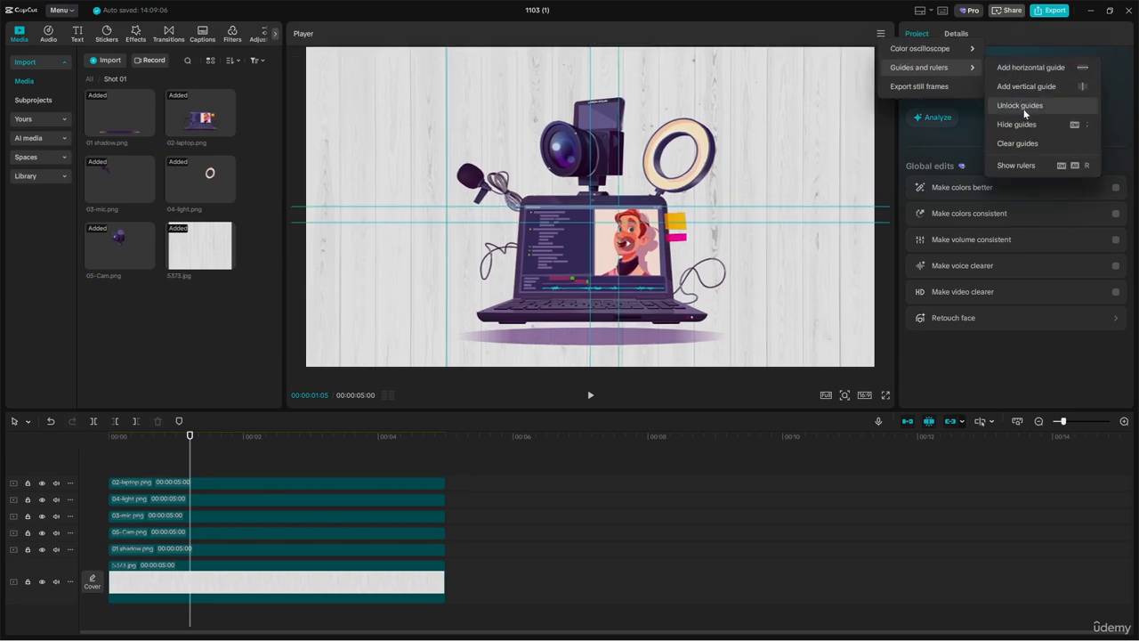
Step: Hide the guides and return the playhead to the start of the timeline
click(1021, 124)
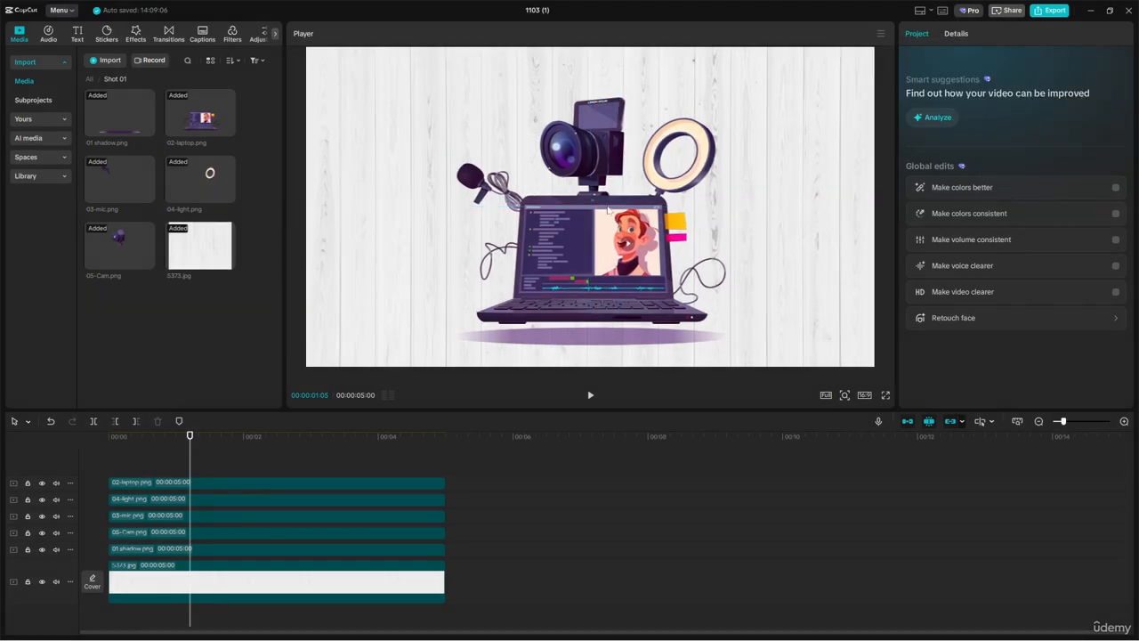
key(Home)
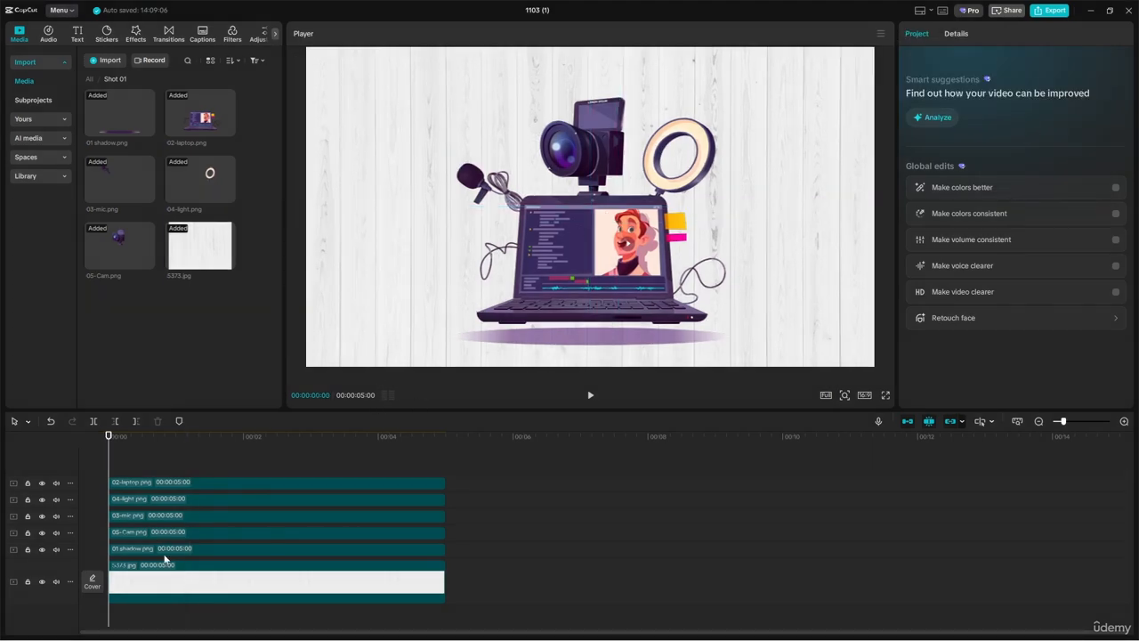
Step: Give the laptop clip the Zoom 1 entrance animation with a duration of 1.0 s
click(165, 482)
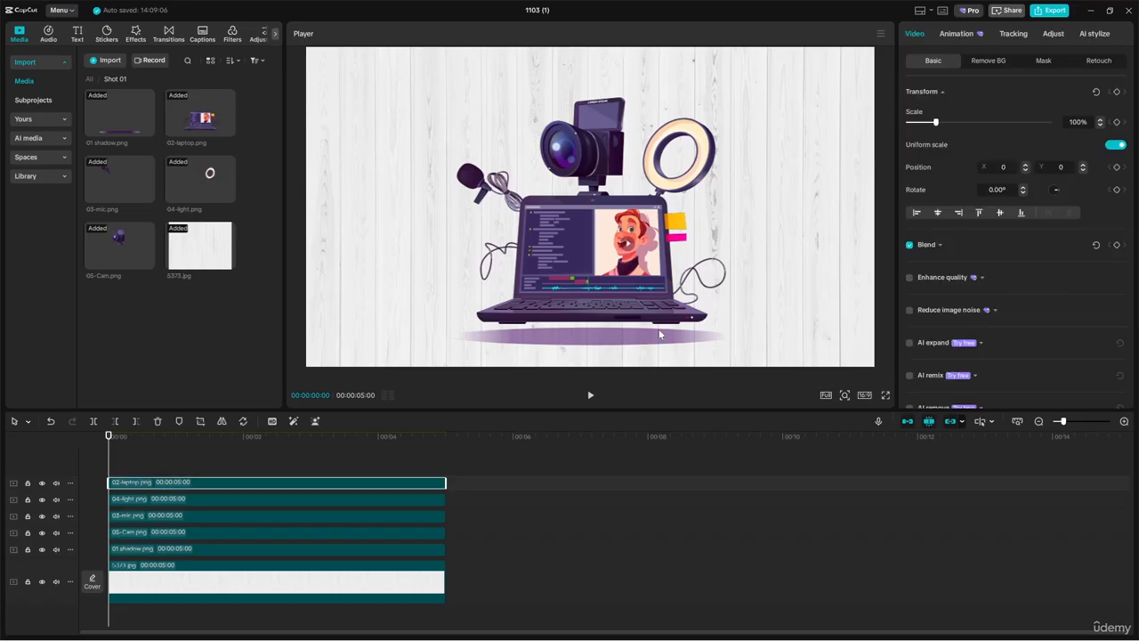
click(963, 38)
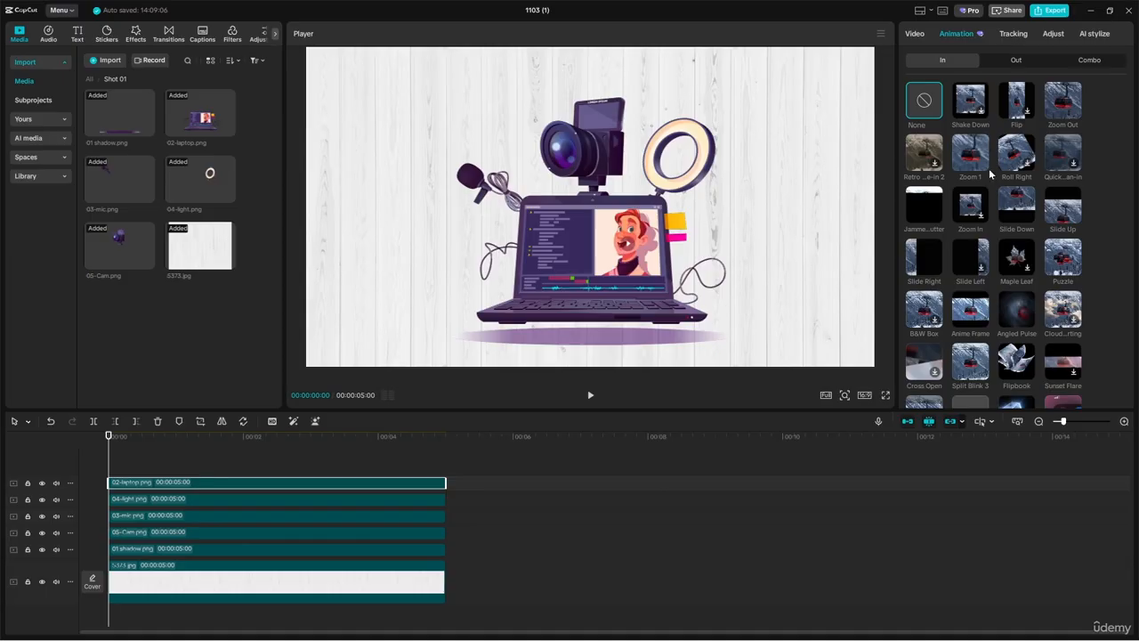
scroll(984, 303, down, 3)
scroll(984, 302, up, 3)
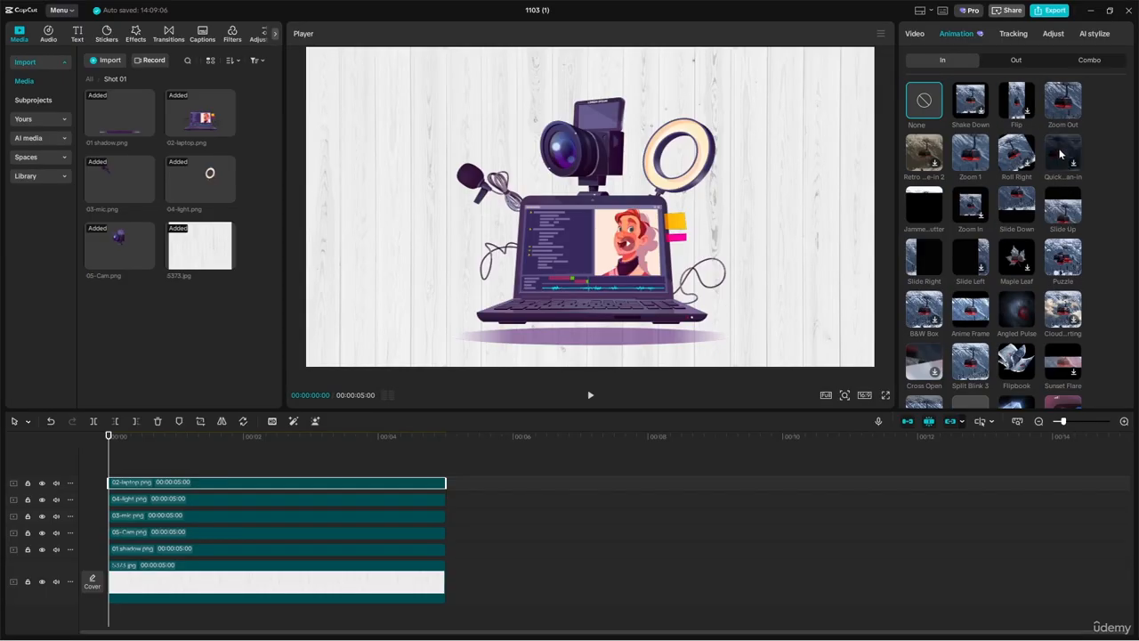
click(971, 160)
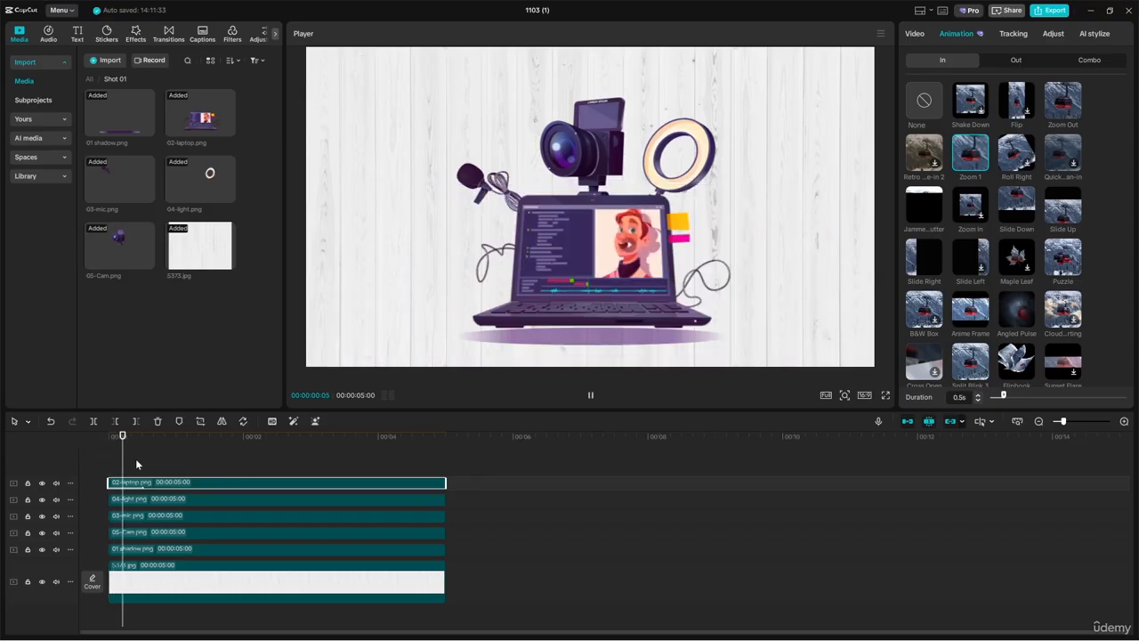
drag(1010, 397, 1017, 397)
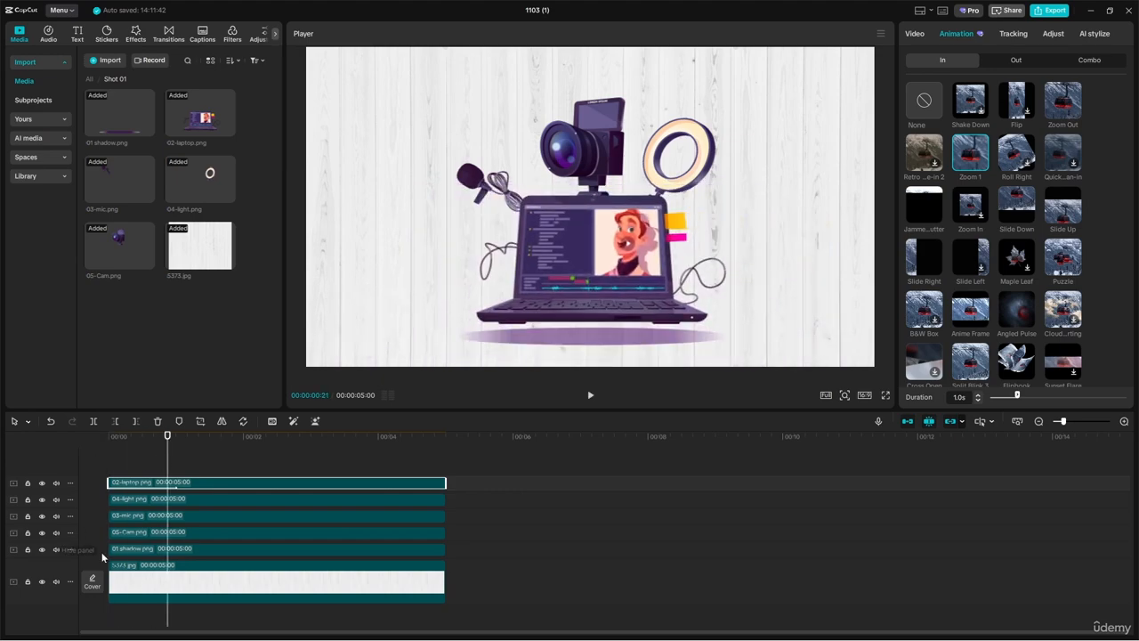
Step: Apply the Zoom 1 entrance animation to the shadow clip with a duration of 0.8 s
click(131, 550)
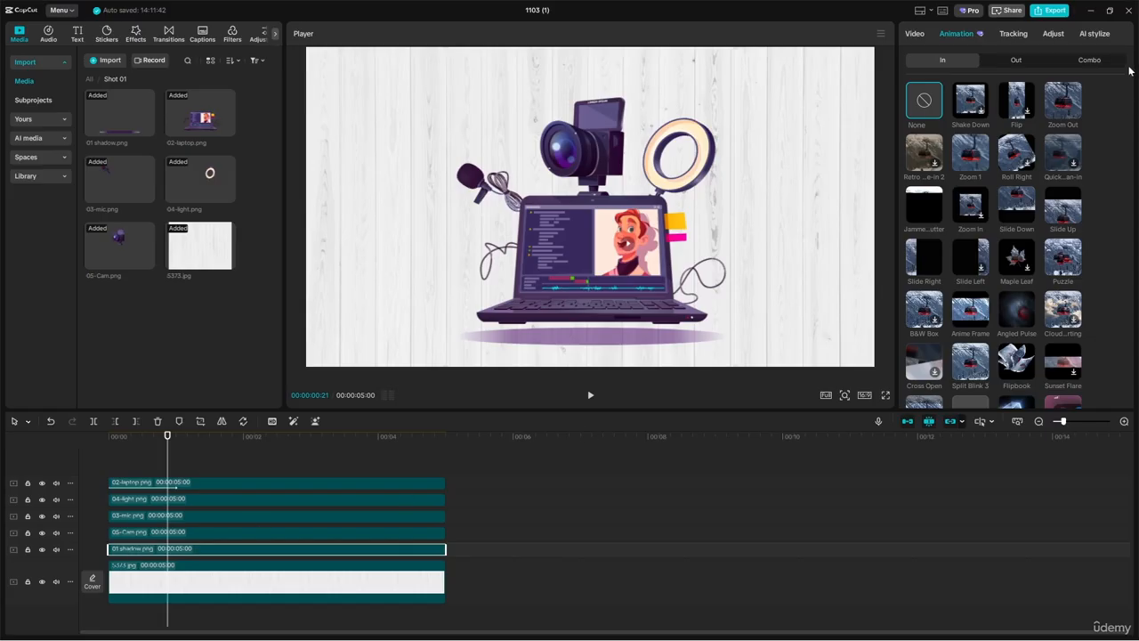
click(972, 168)
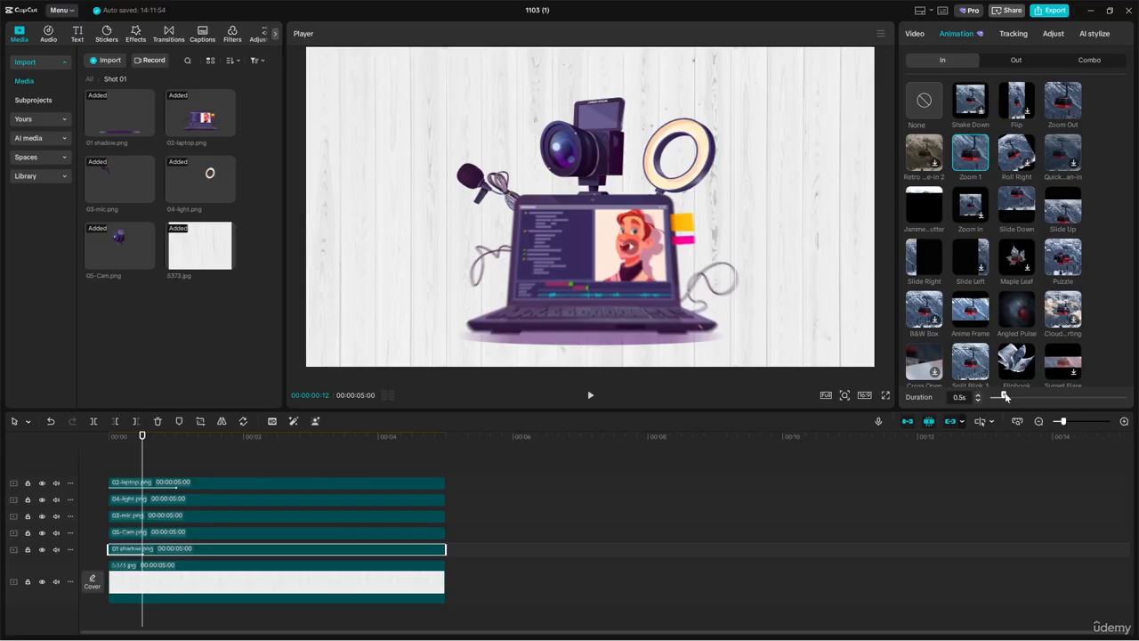
drag(1004, 397, 1012, 396)
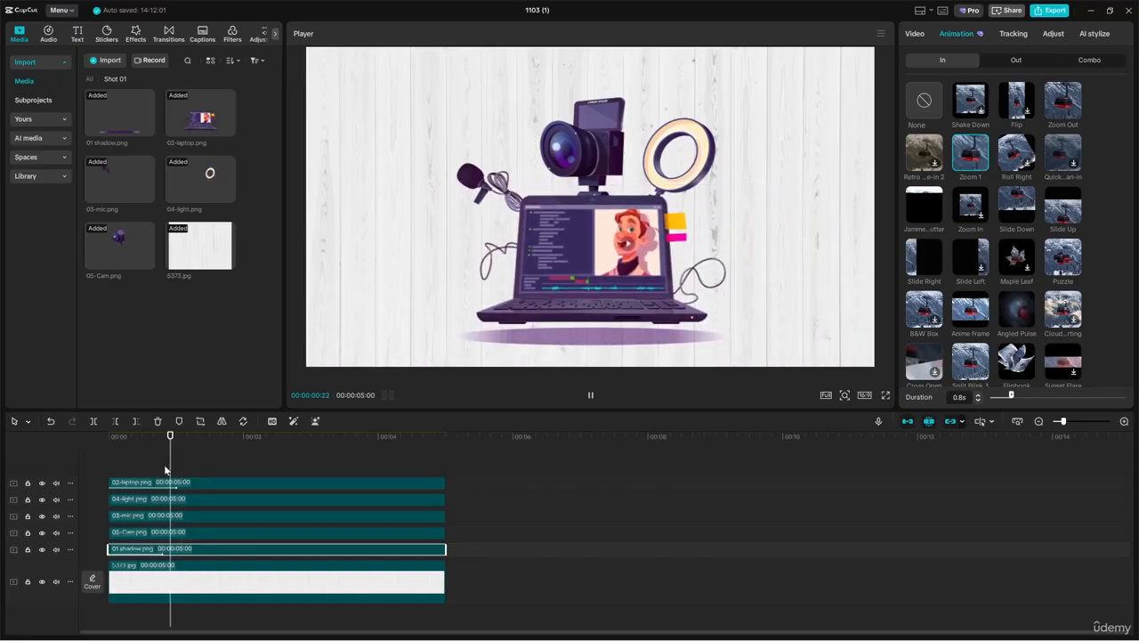
Step: Apply the Slide Up entrance animation to the light clip, set its duration to 1.0 s and preview it
click(184, 499)
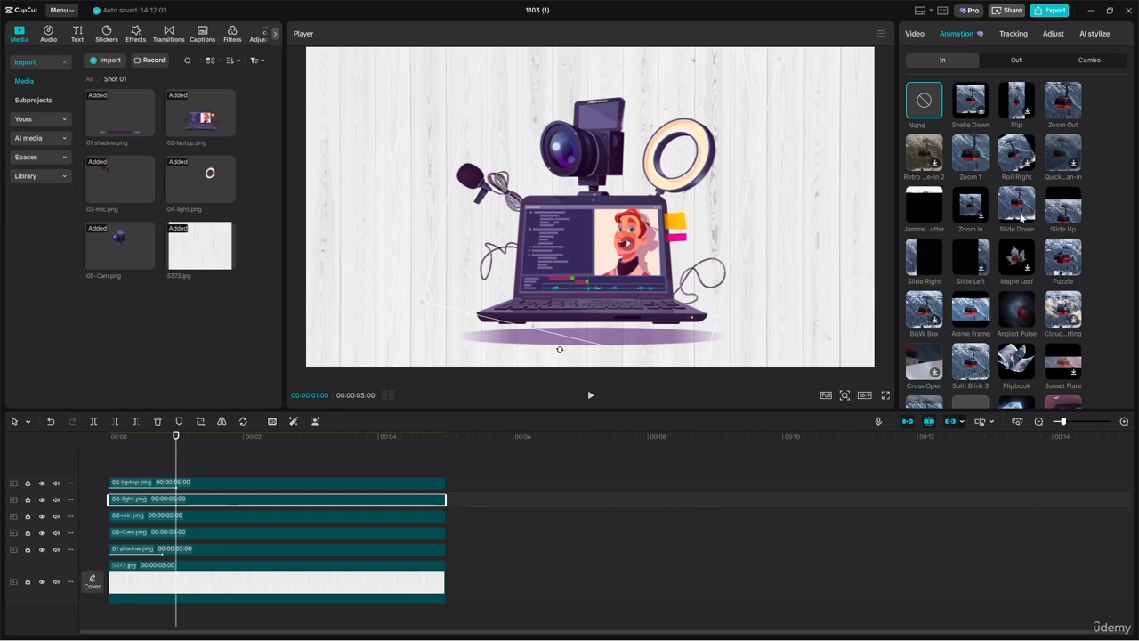
click(1072, 212)
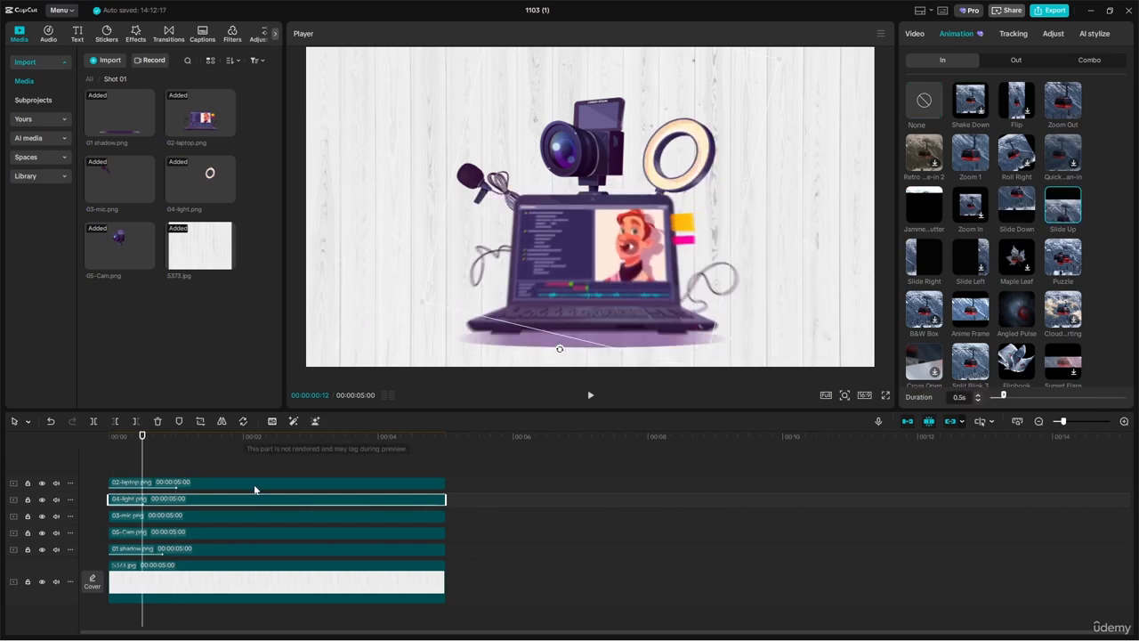
drag(1002, 396, 1021, 400)
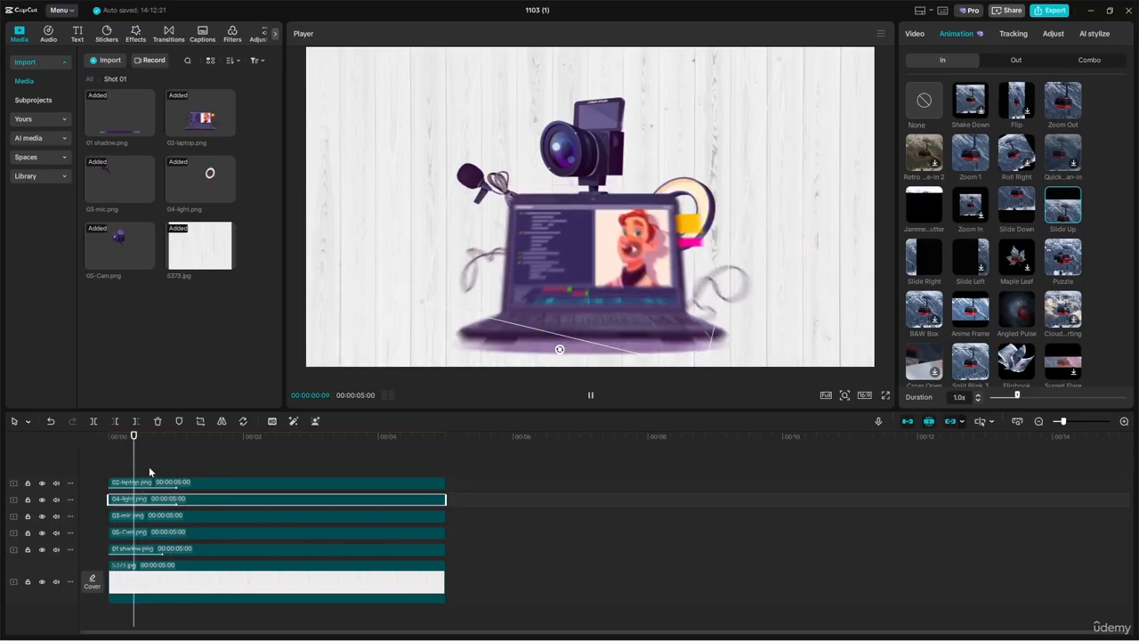
click(147, 457)
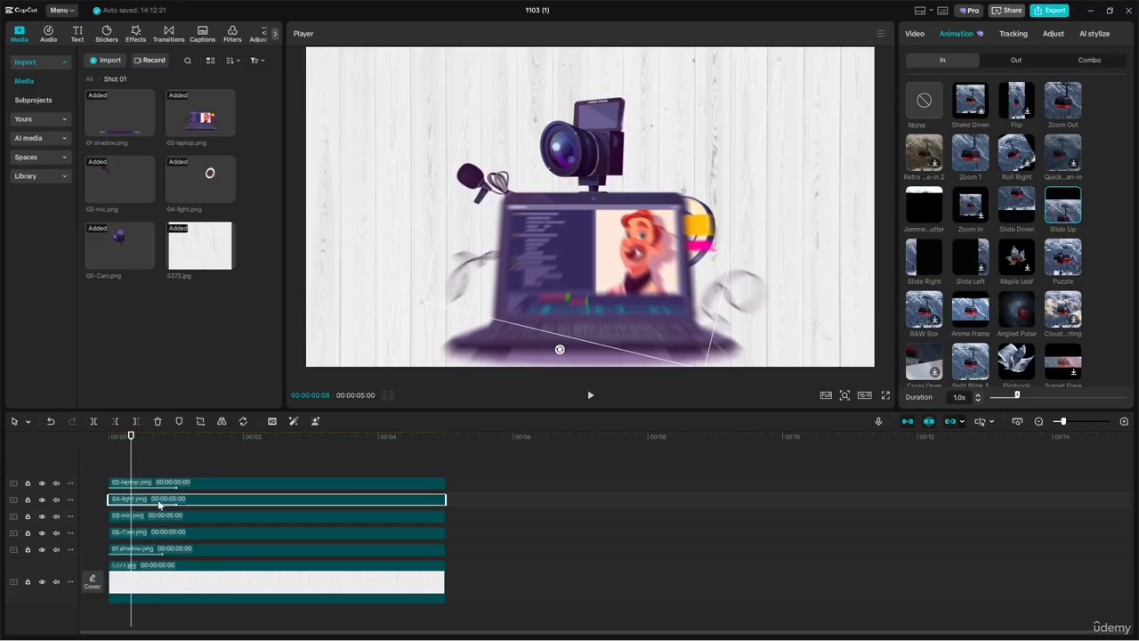
Step: Copy the light clip's attributes to the mic and camera clips, leaving out location size and blend, and play back the result
right_click(189, 504)
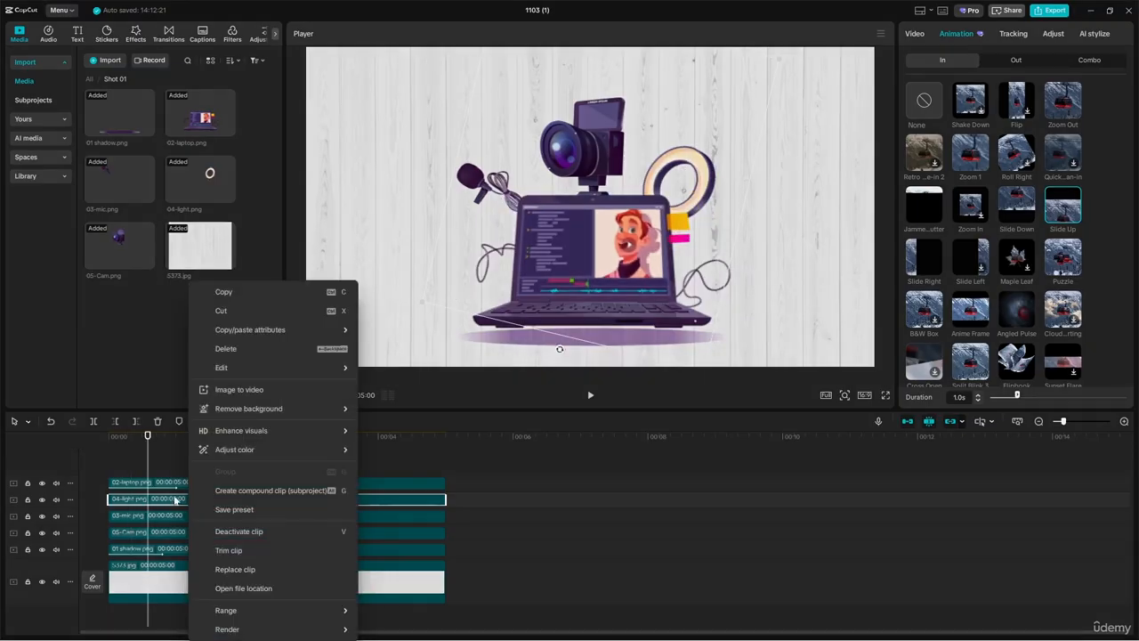
mouse_move(293, 330)
click(171, 498)
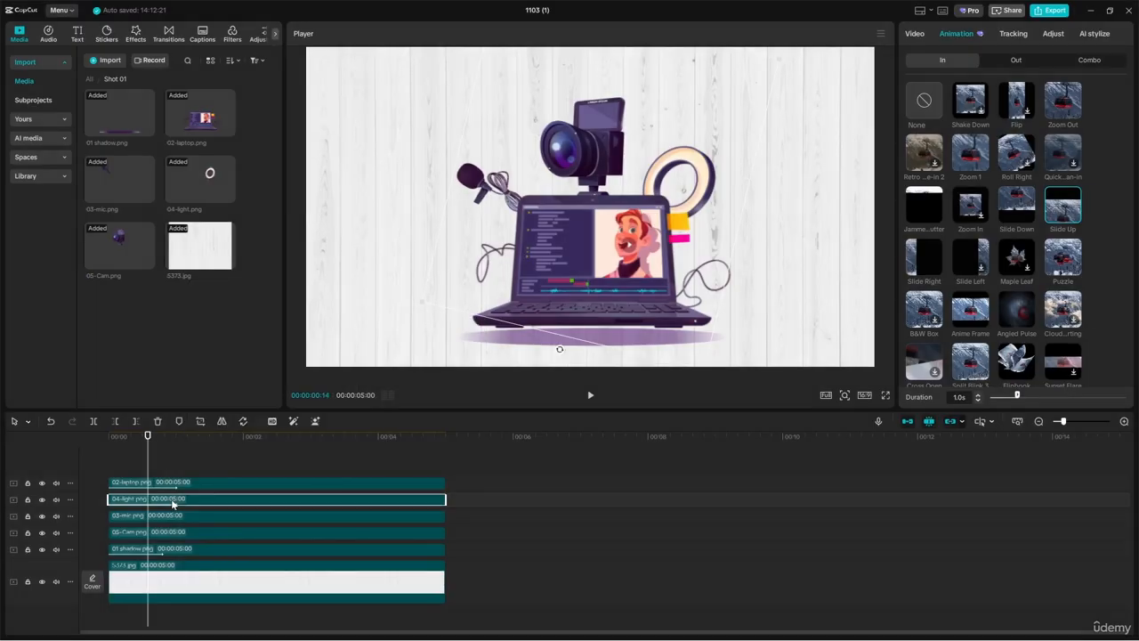
click(168, 515)
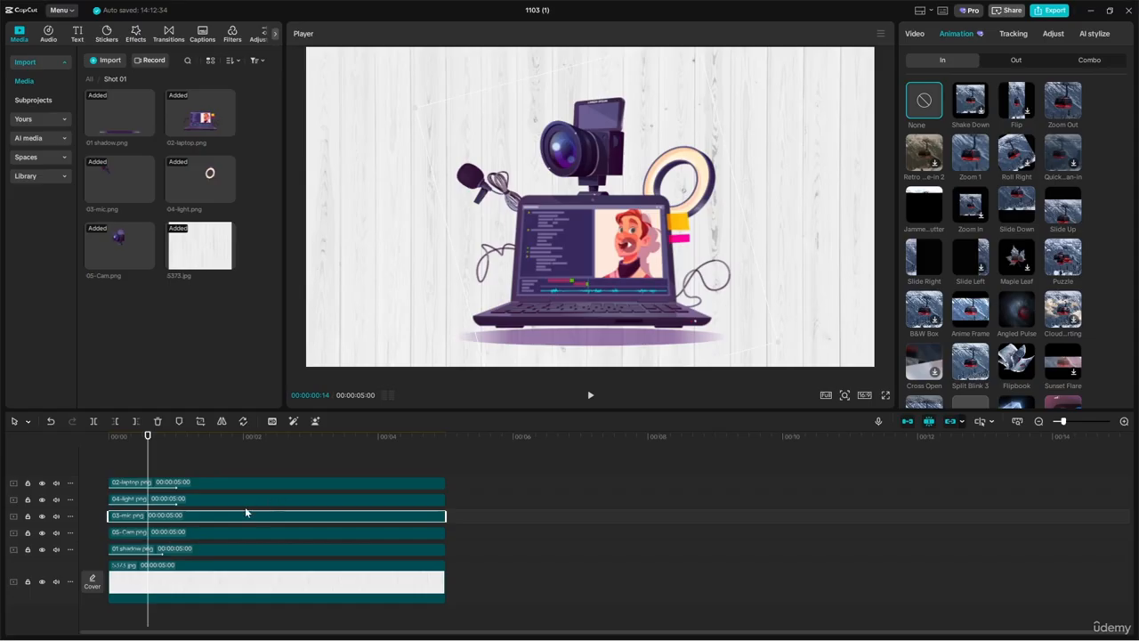
ctrl+click(202, 533)
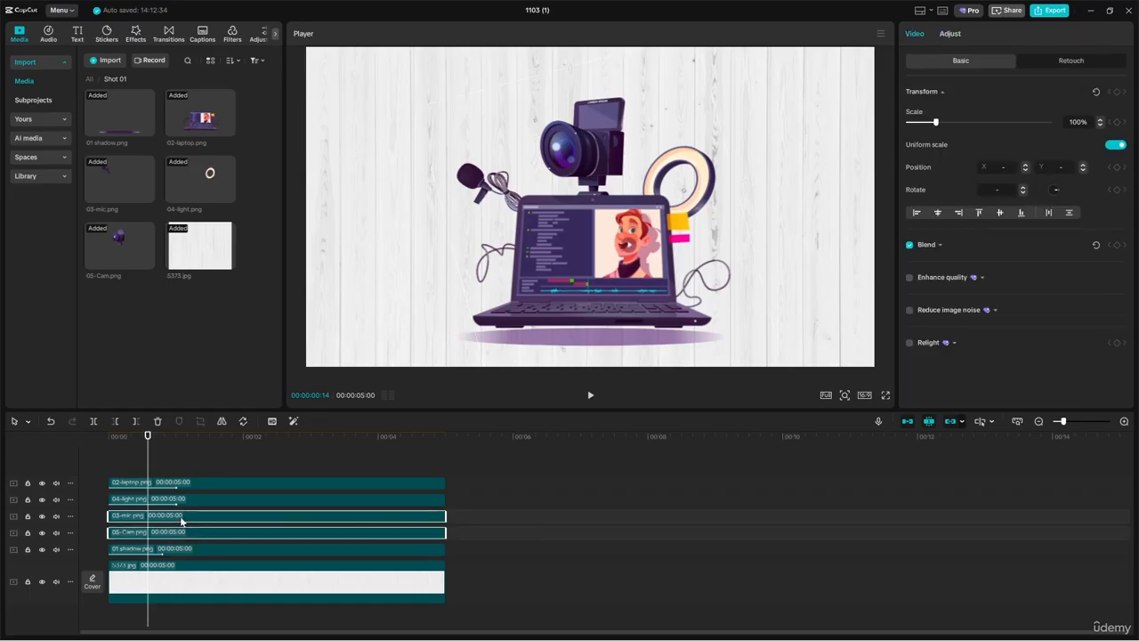
key(ctrl+alt+v)
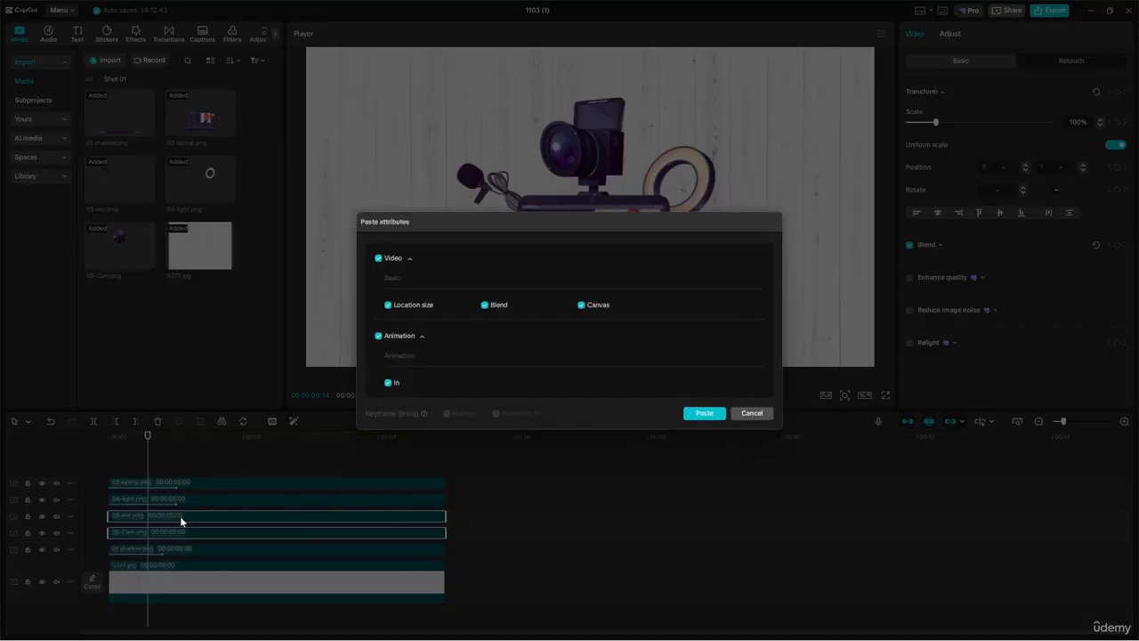
click(389, 306)
click(485, 306)
click(703, 413)
drag(149, 443, 108, 443)
key(space)
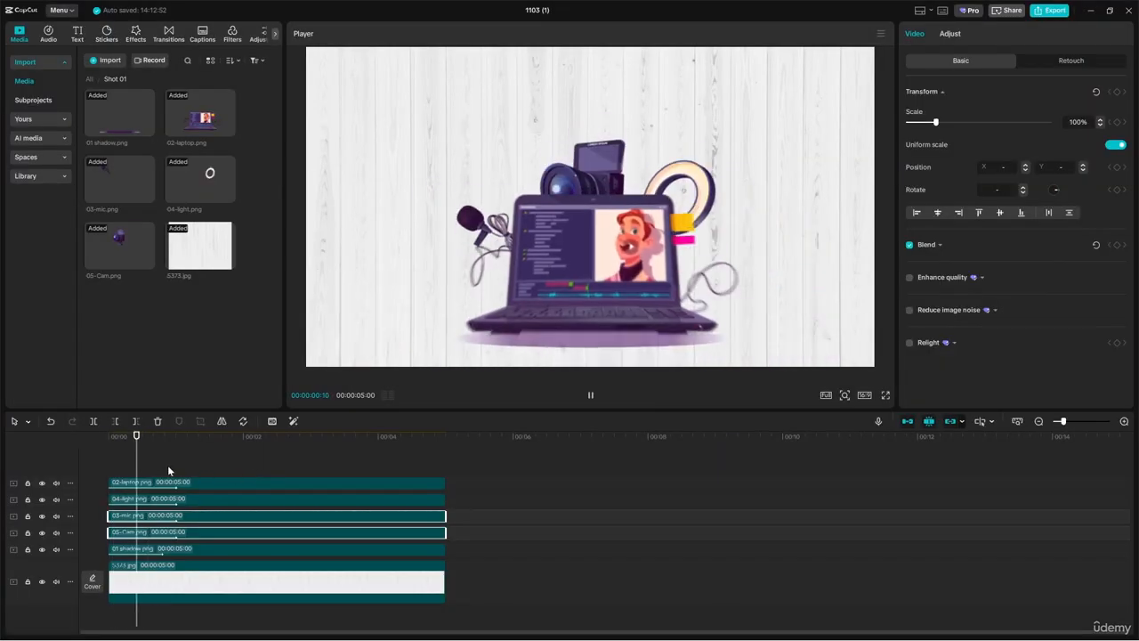
key(space)
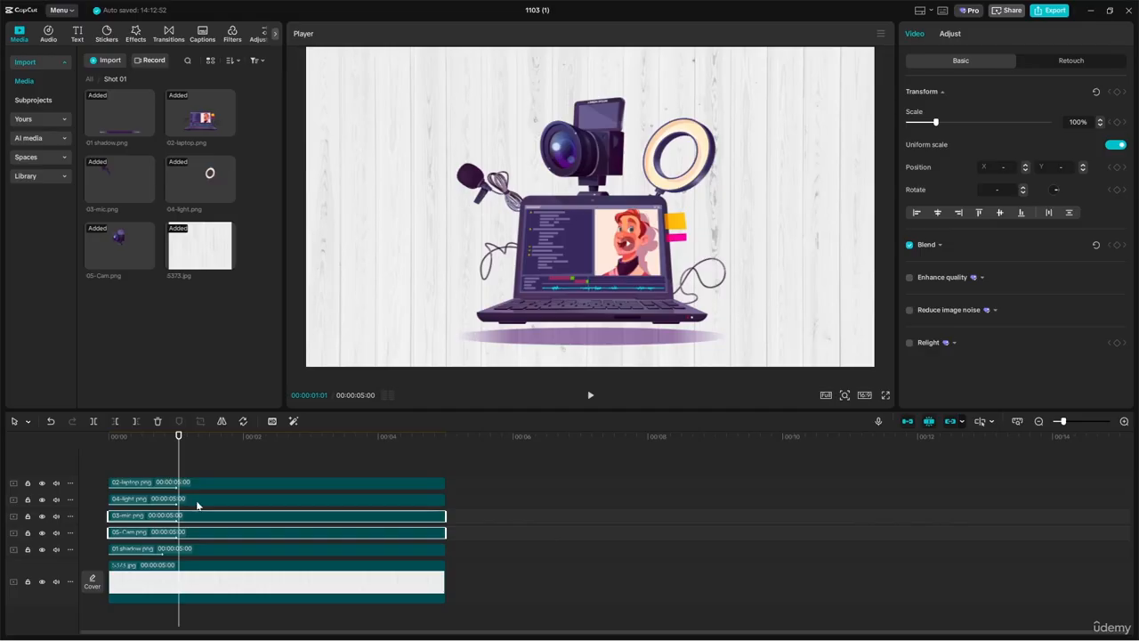
Step: Stagger the camera, mic and light clips so each starts slightly after the previous one, the light at 00:00:00:10, and preview the timing
click(197, 499)
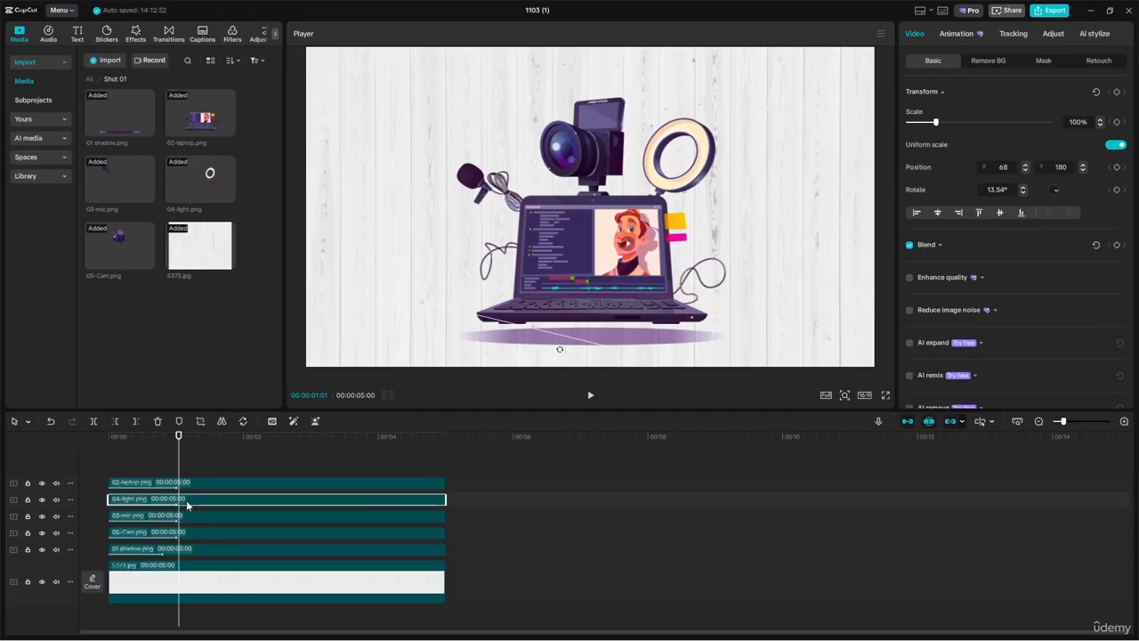
scroll(164, 506, up, 1)
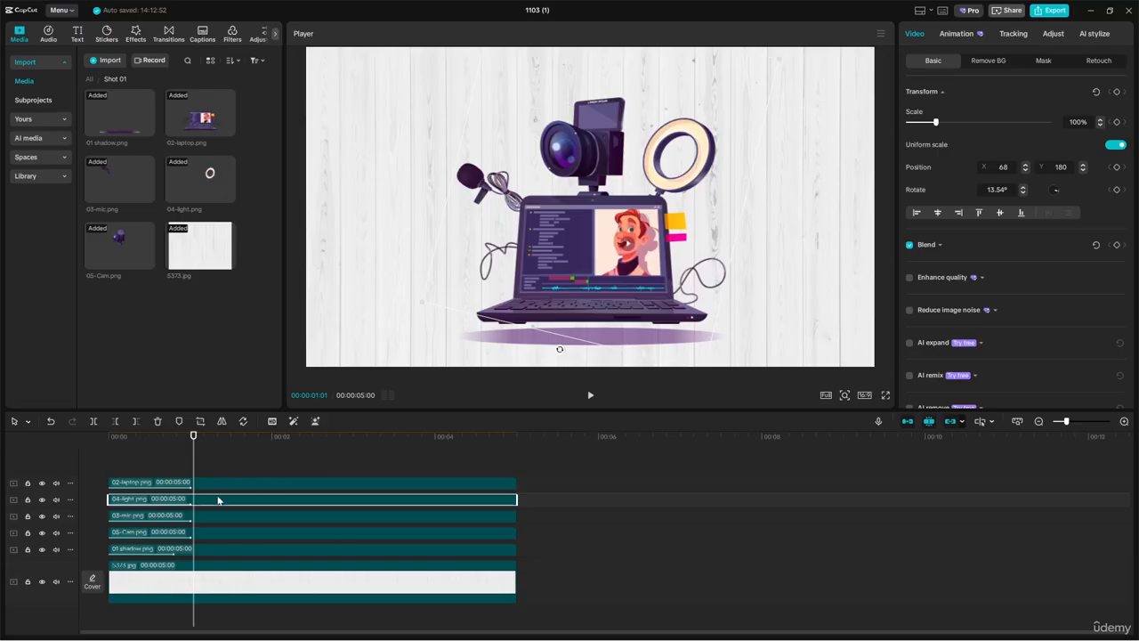
mouse_move(123, 439)
mouse_down()
mouse_move(112, 439)
mouse_move(143, 439)
mouse_up()
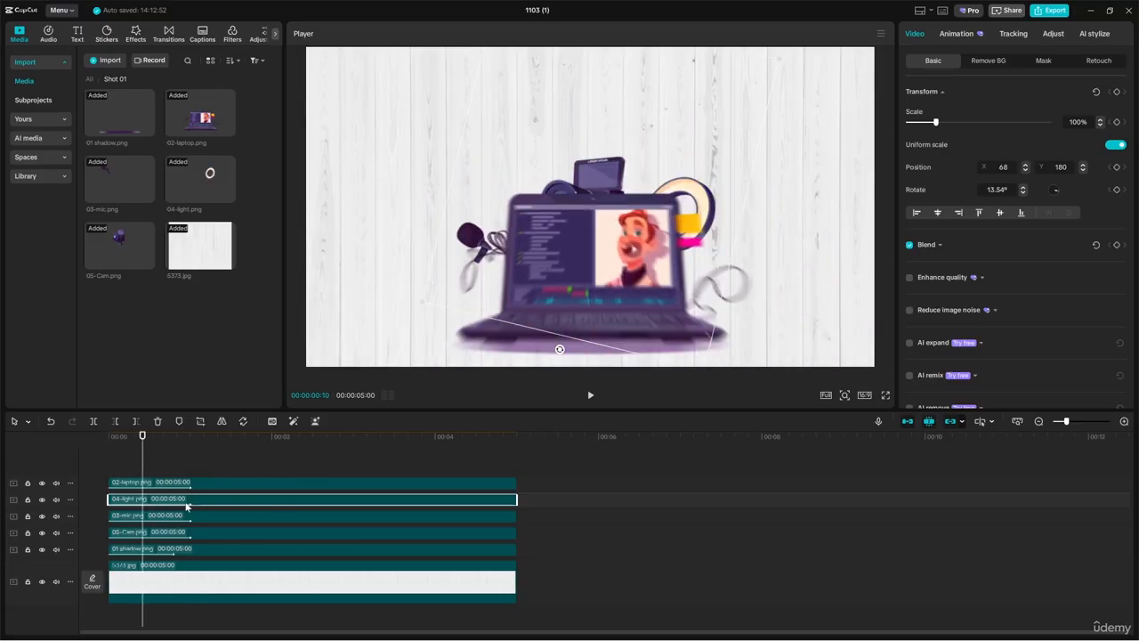
drag(204, 534, 254, 503)
key(space)
click(108, 437)
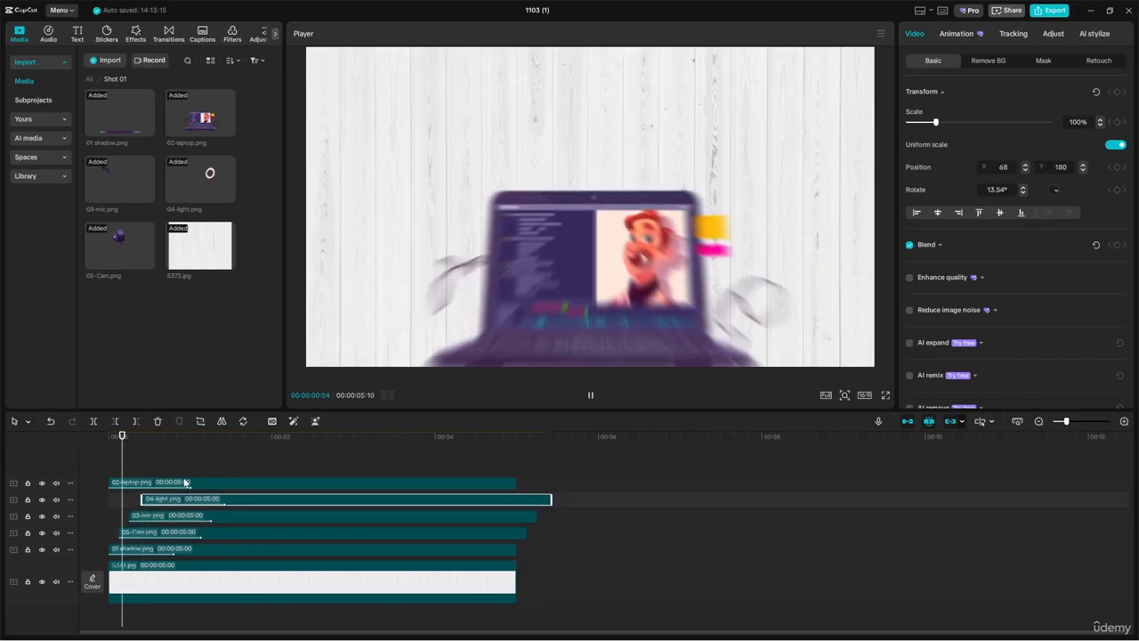
key(space)
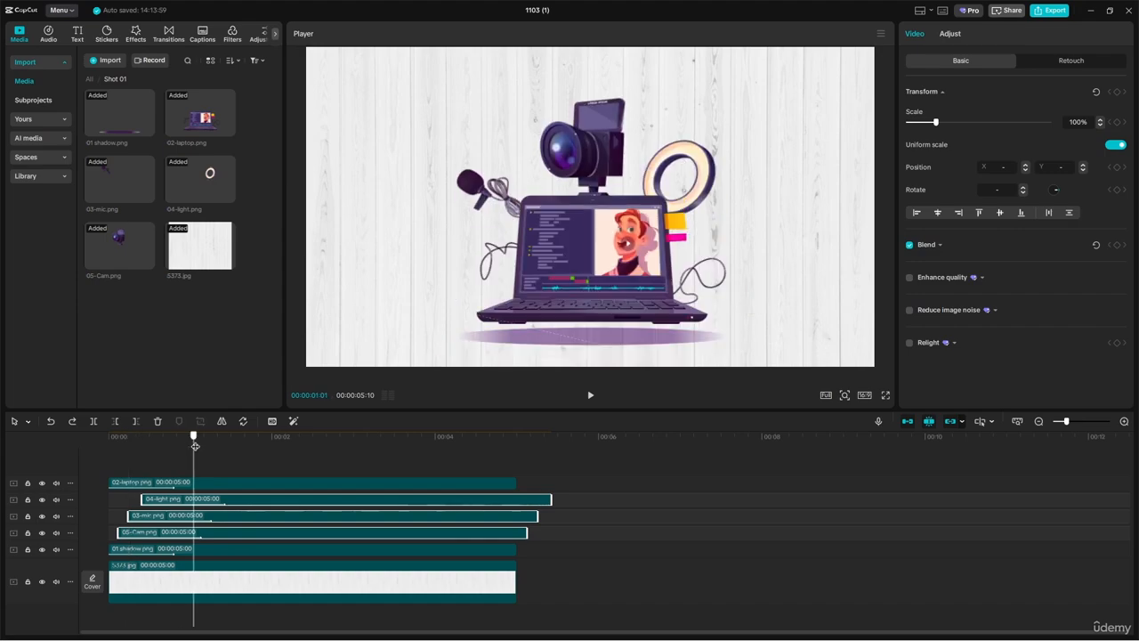
Step: Change the laptop clip's entrance animation to Slide Down with a duration of 0.8 s
click(100, 446)
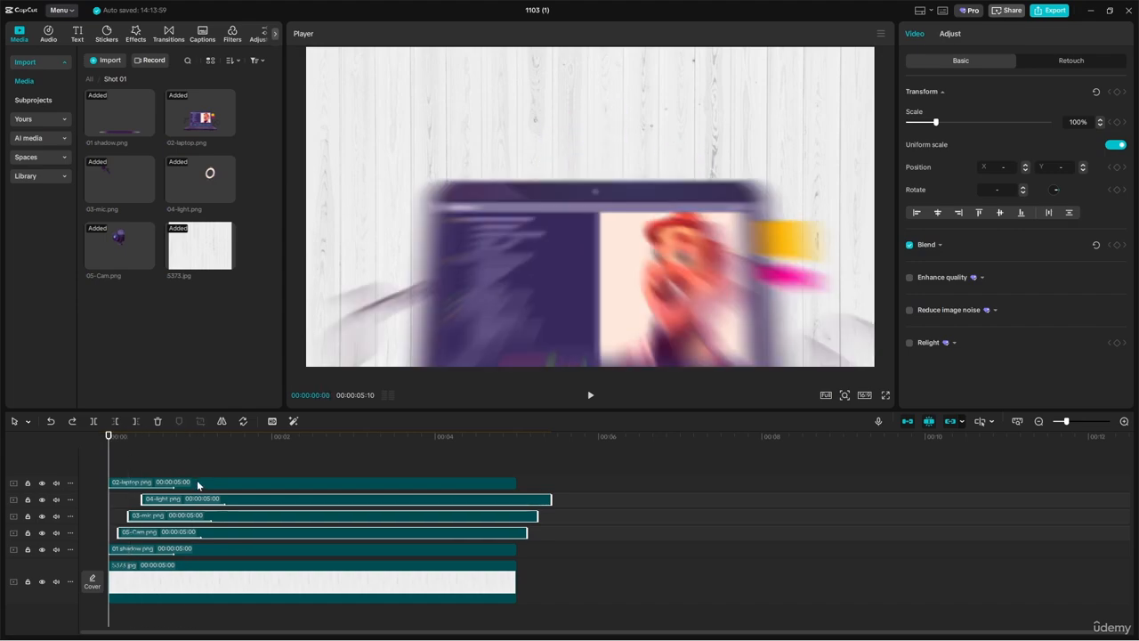
click(197, 481)
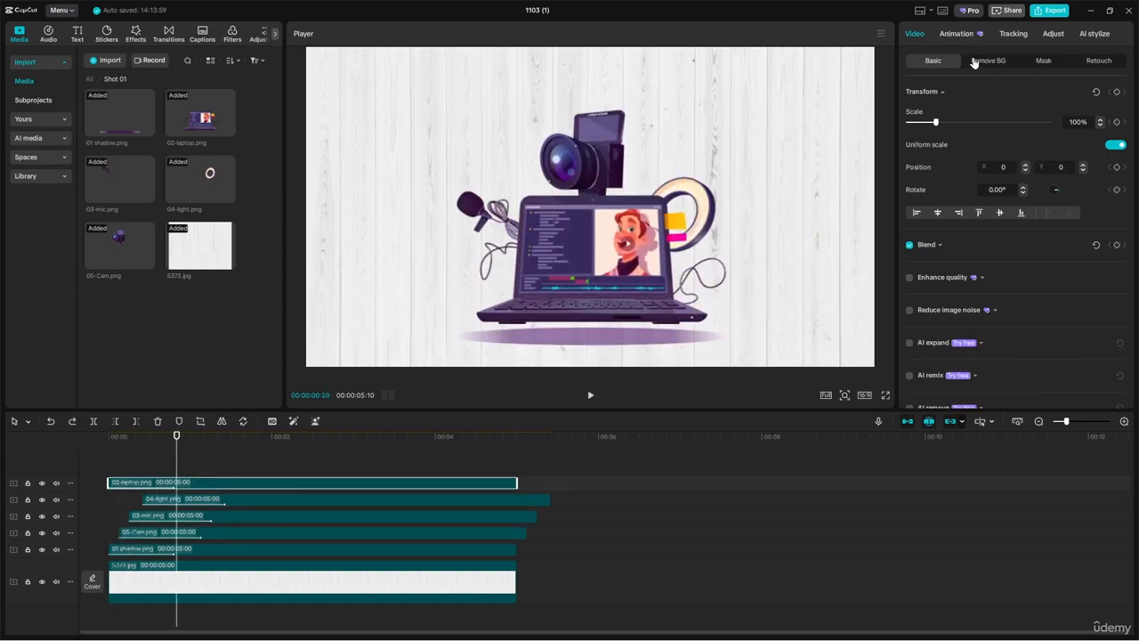
click(957, 34)
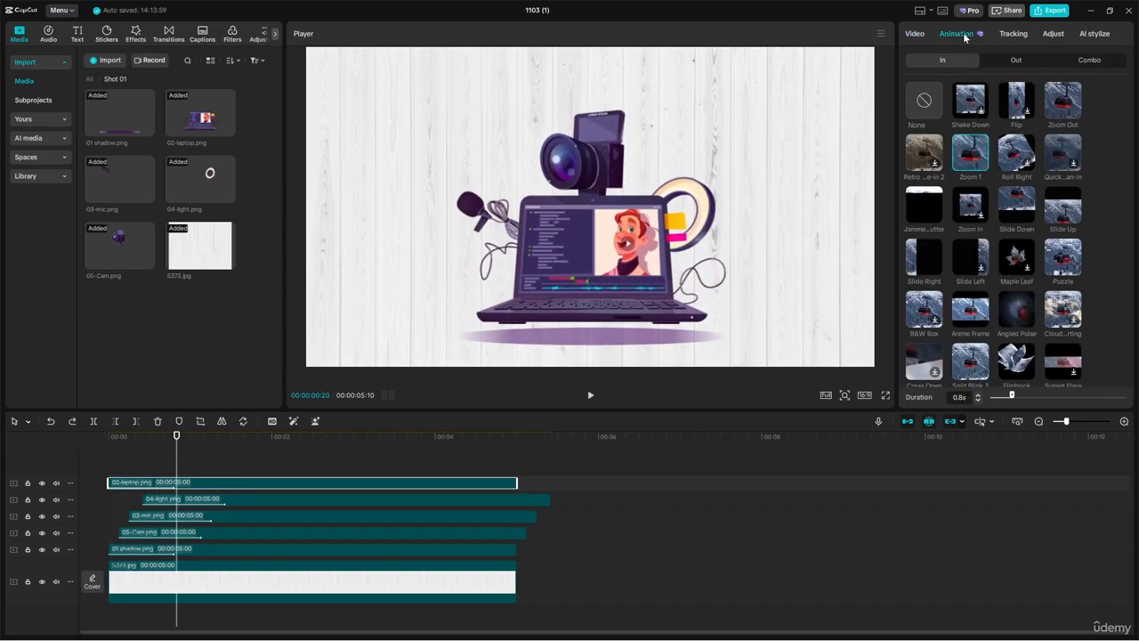
click(1015, 212)
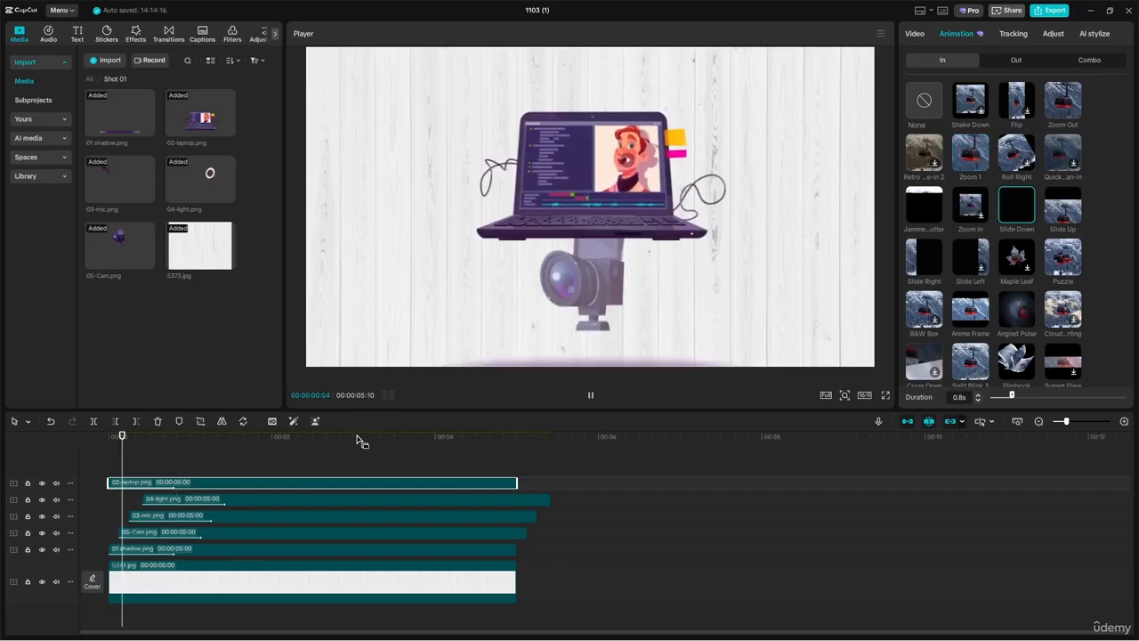
Step: Shift the light, mic and camera clips together to a later time, with the camera starting at about 00:00:00:15
drag(554, 546, 498, 503)
drag(254, 500, 295, 503)
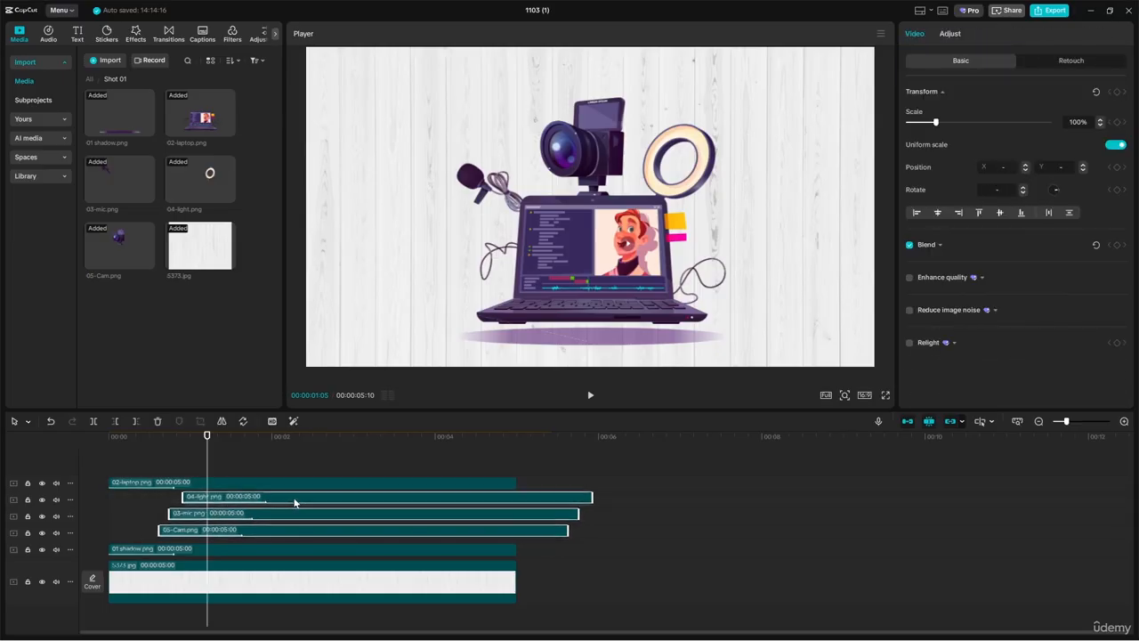
Step: Play the opening of the scene repeatedly from the start to check the timing of the entrance animations
key(Home)
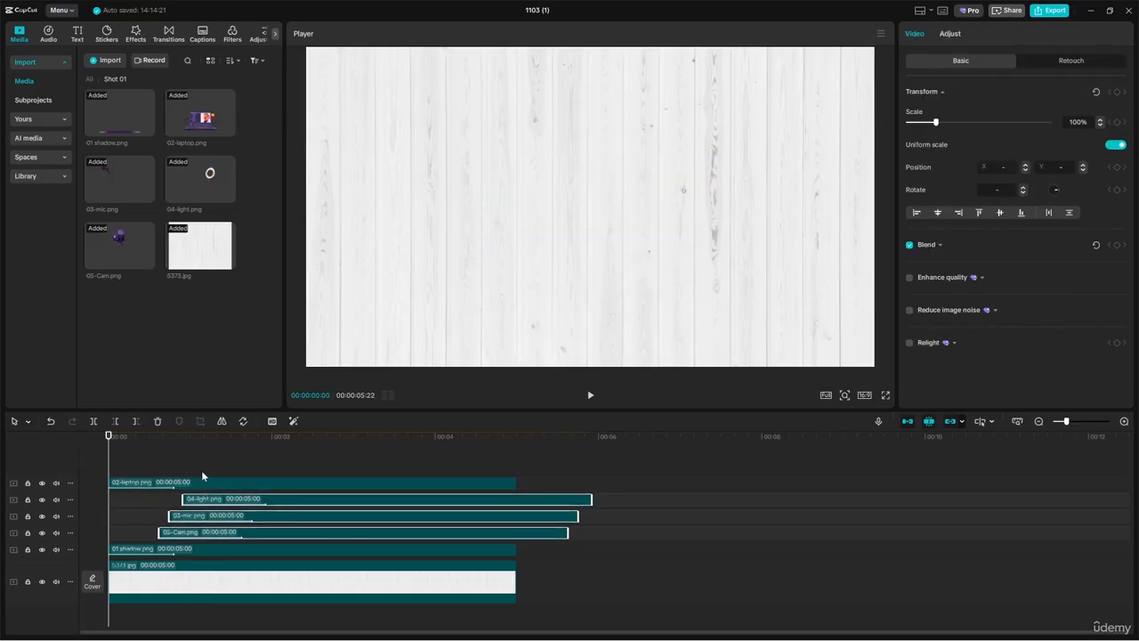
key(space)
key(space)
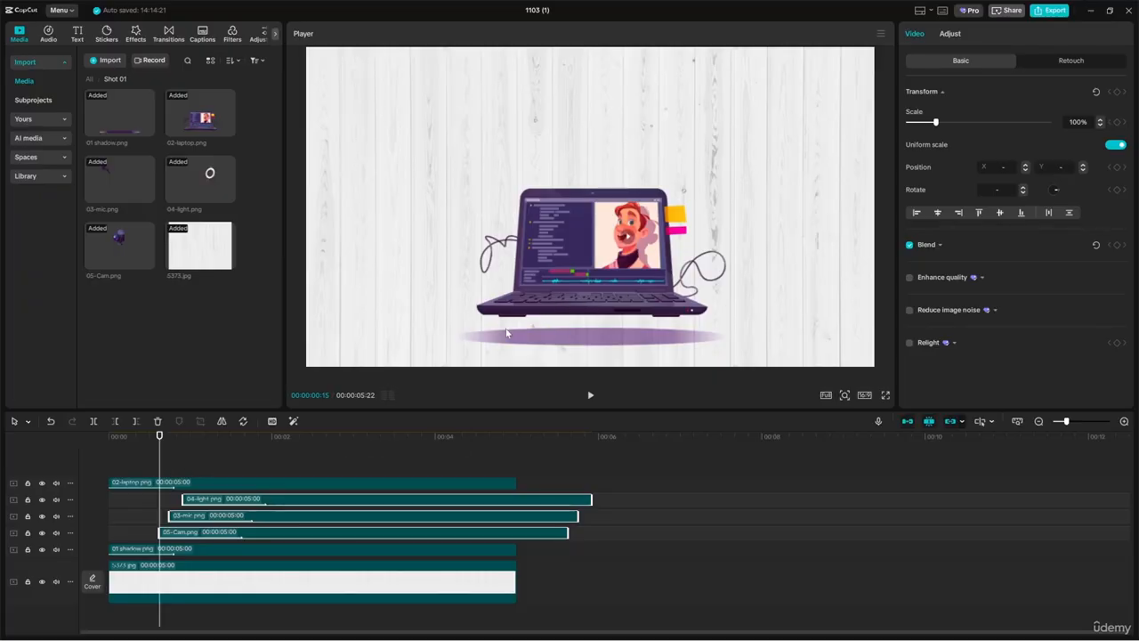
key(space)
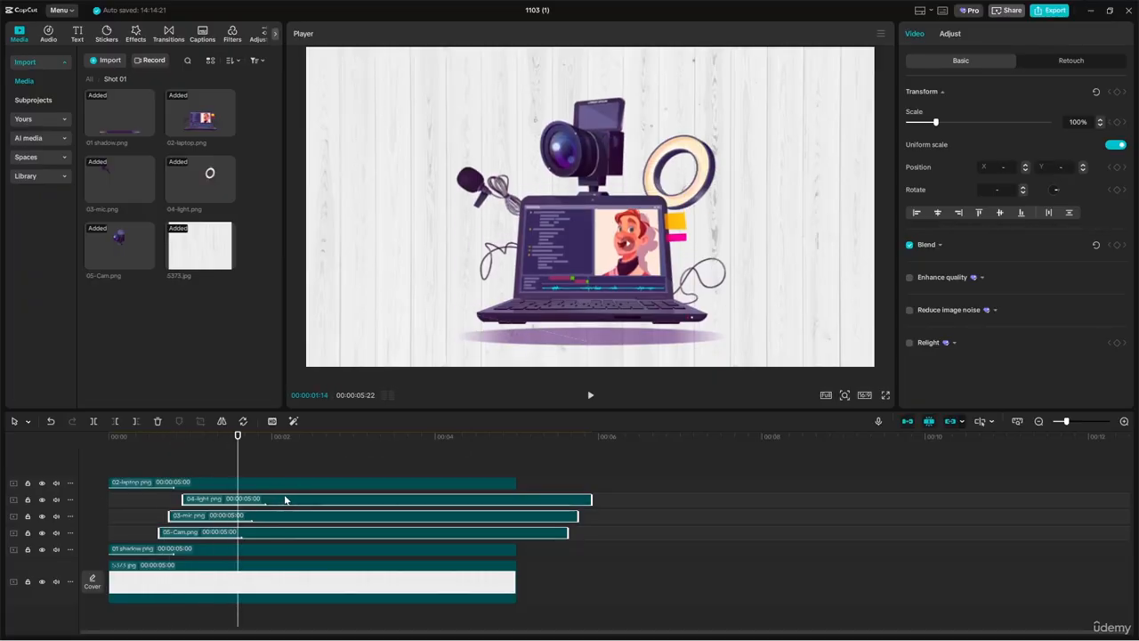
key(space)
key(Home)
key(space)
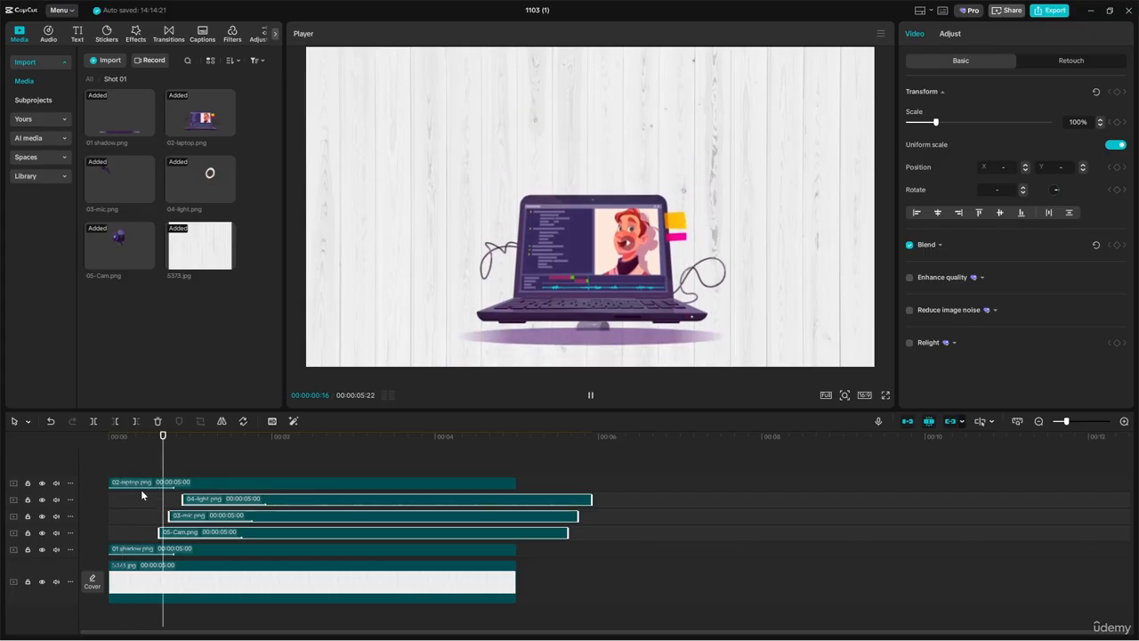
key(space)
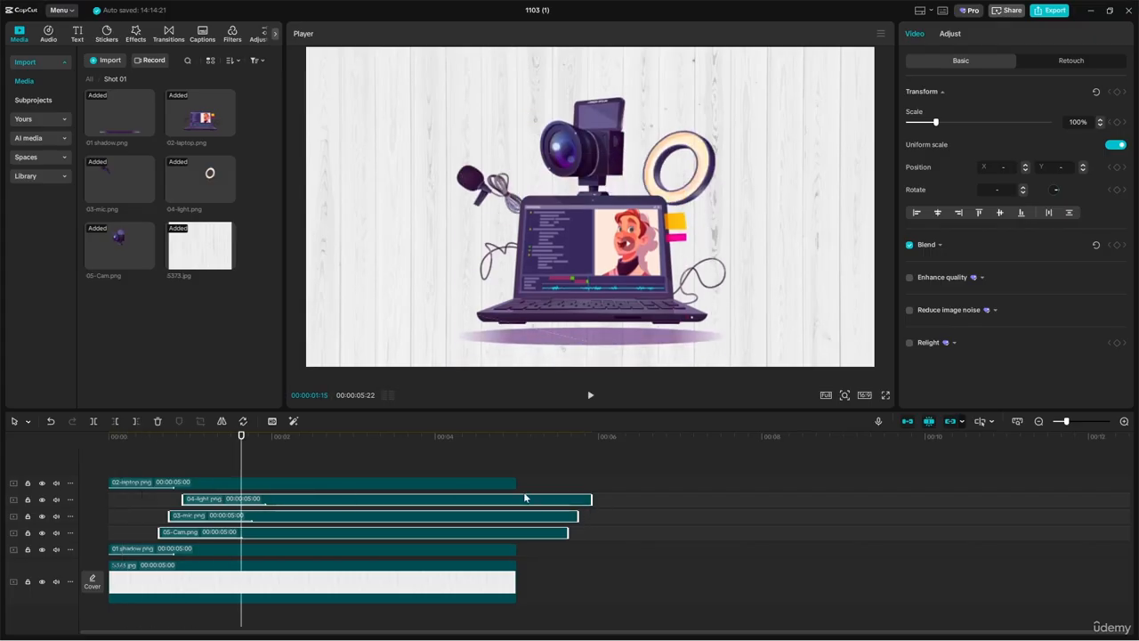
key(Home)
key(space)
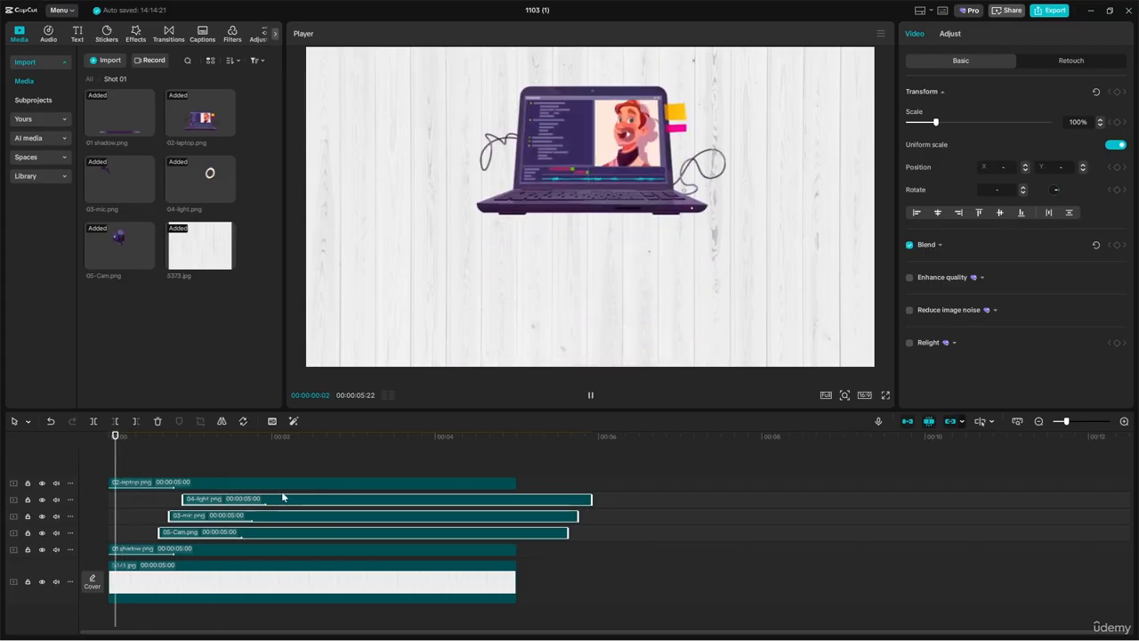
Step: Play the first version of the scene from the start and the second copy from about 00:00:06 to compare their animations
key(space)
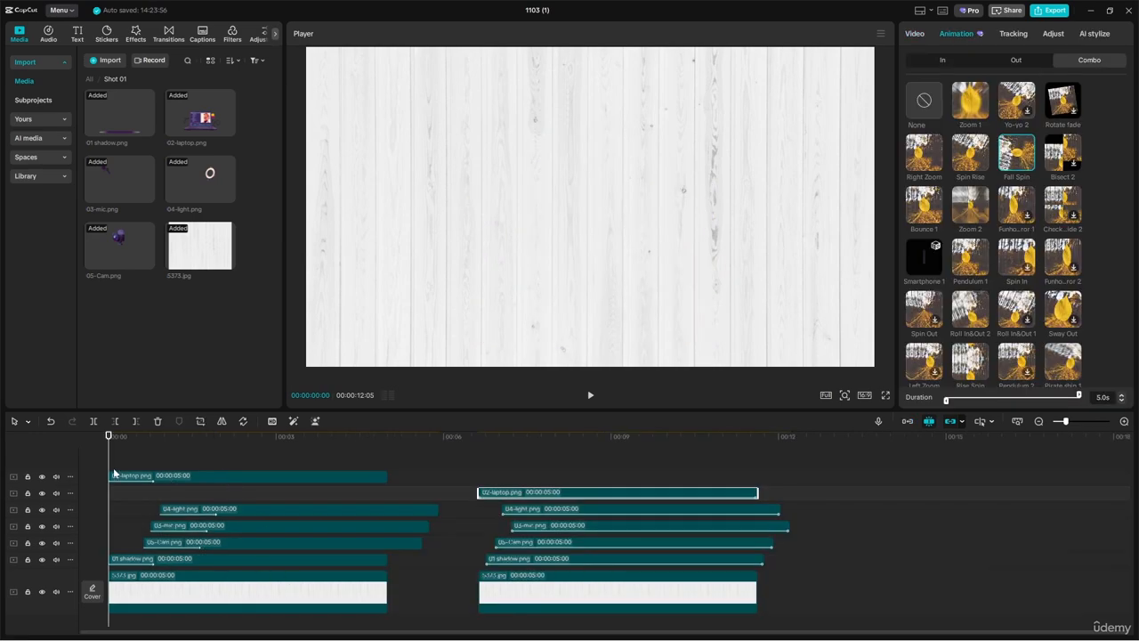
key(space)
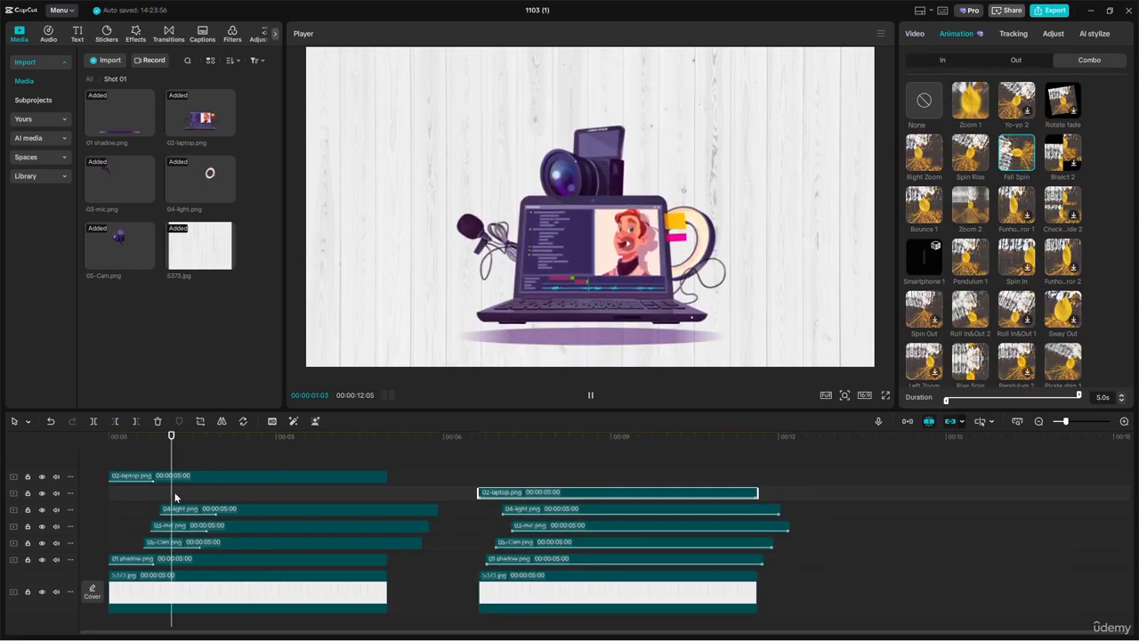
key(space)
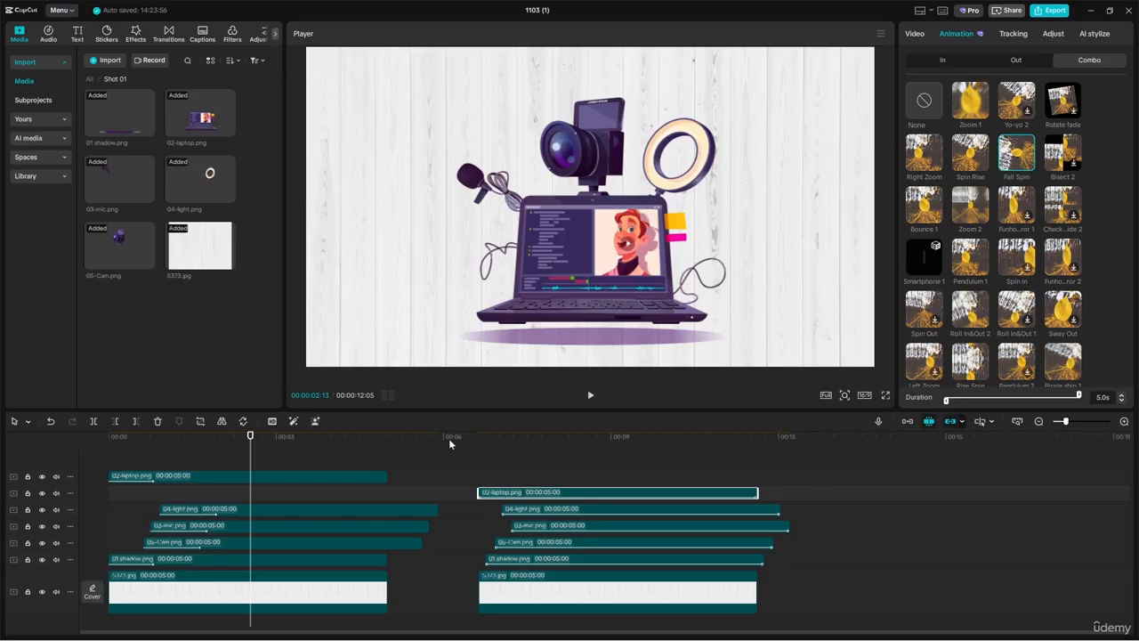
click(449, 438)
key(space)
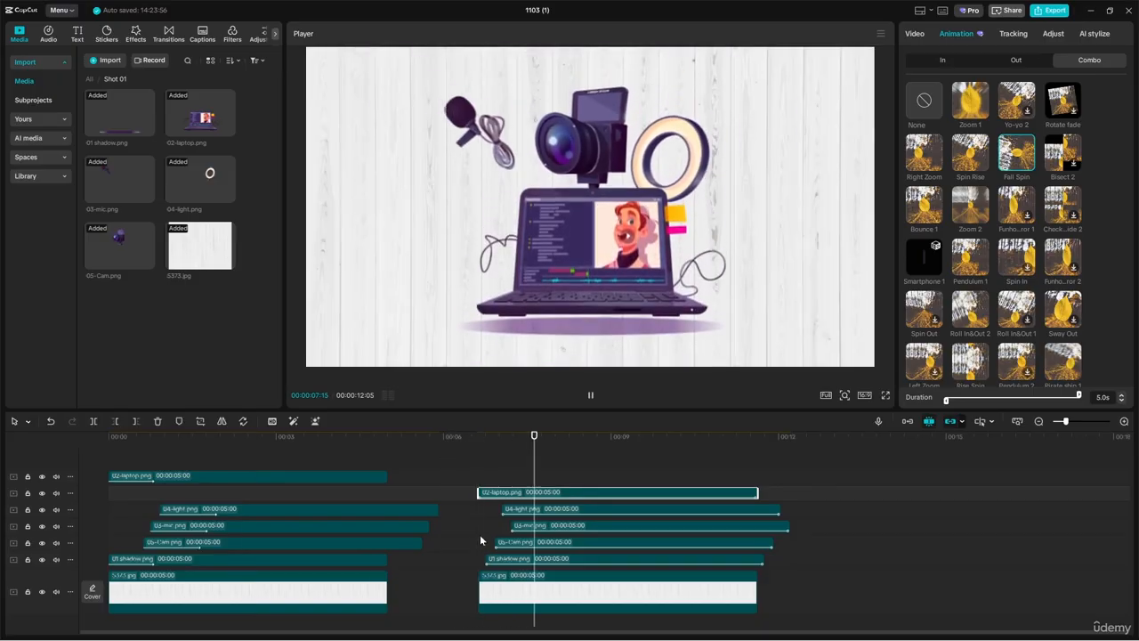
key(space)
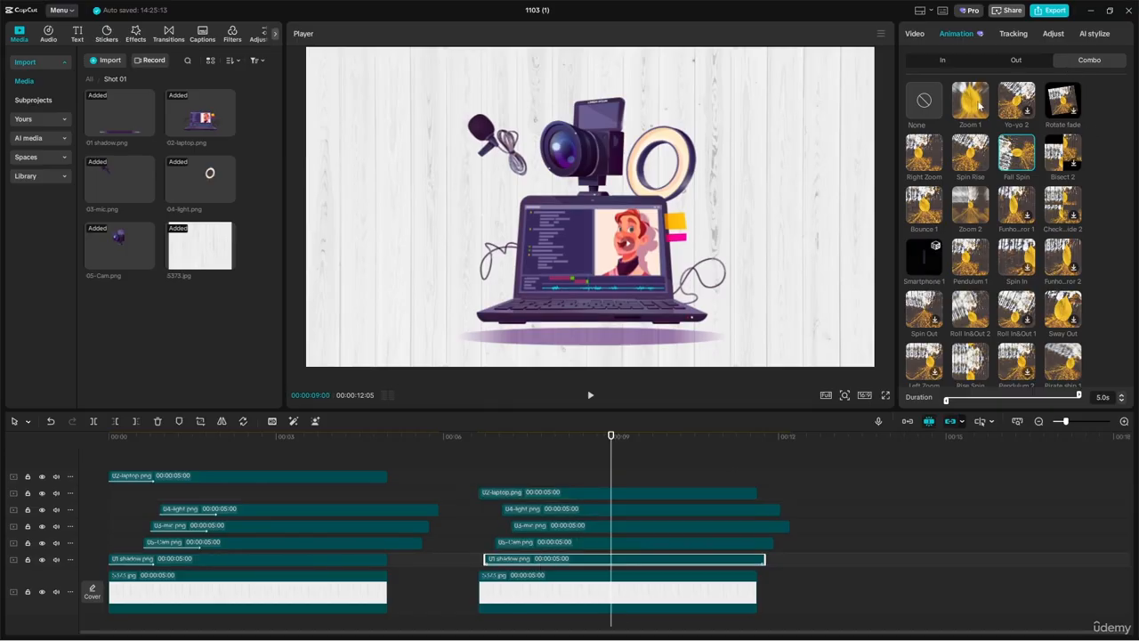
Step: In the second copy, clear the shadow clip's combo animation and give the laptop clip the Fall Spin combo animation
click(926, 104)
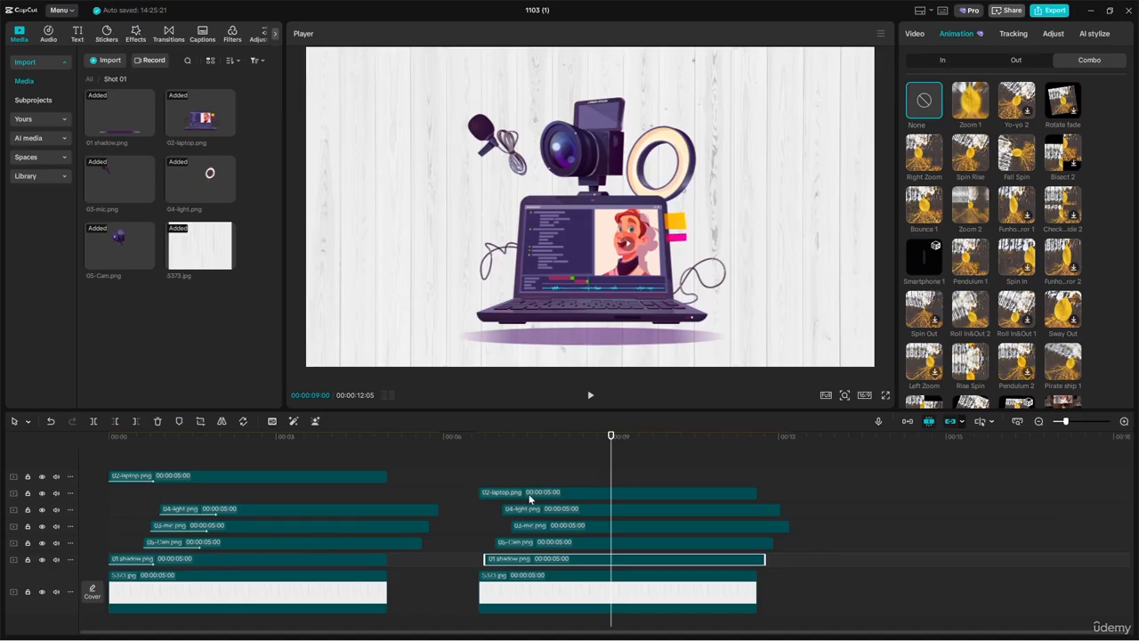
click(500, 490)
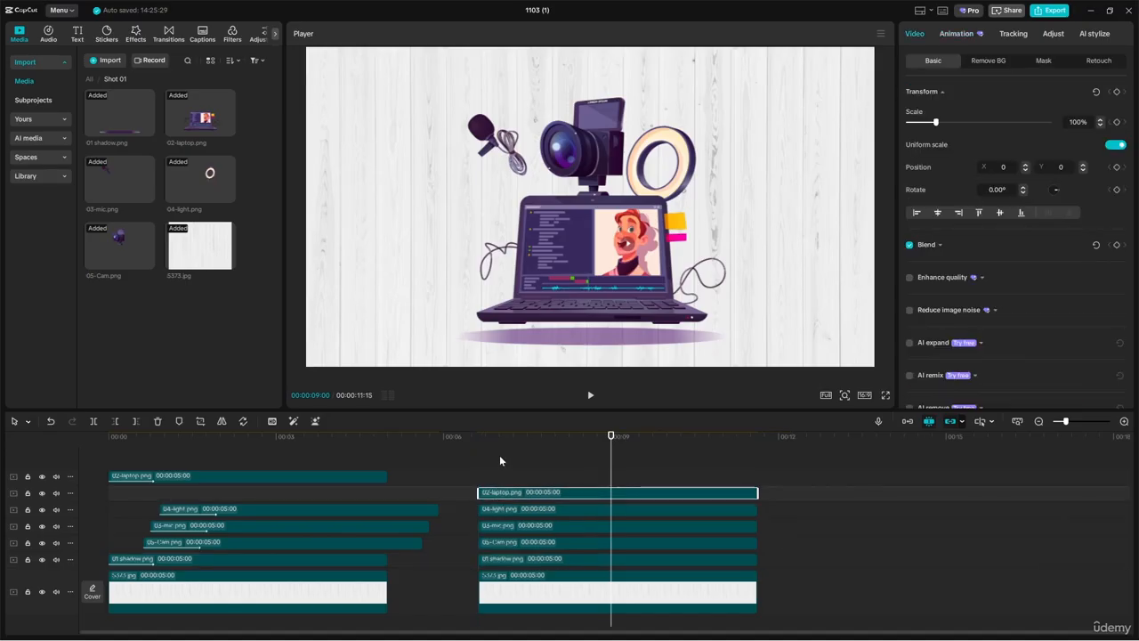
click(520, 476)
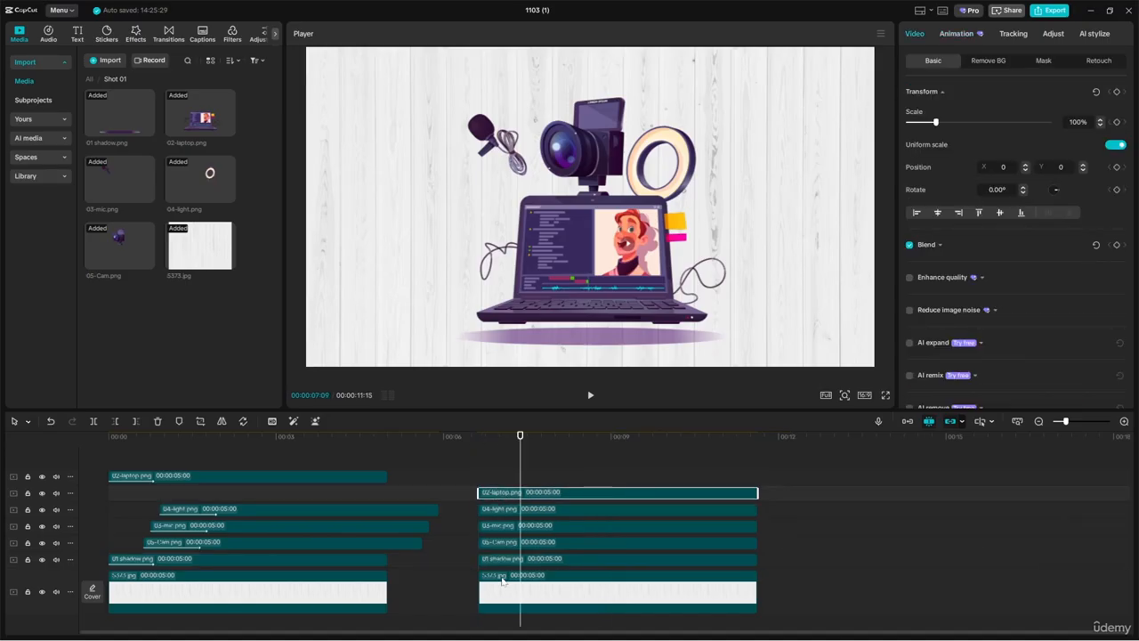
click(501, 562)
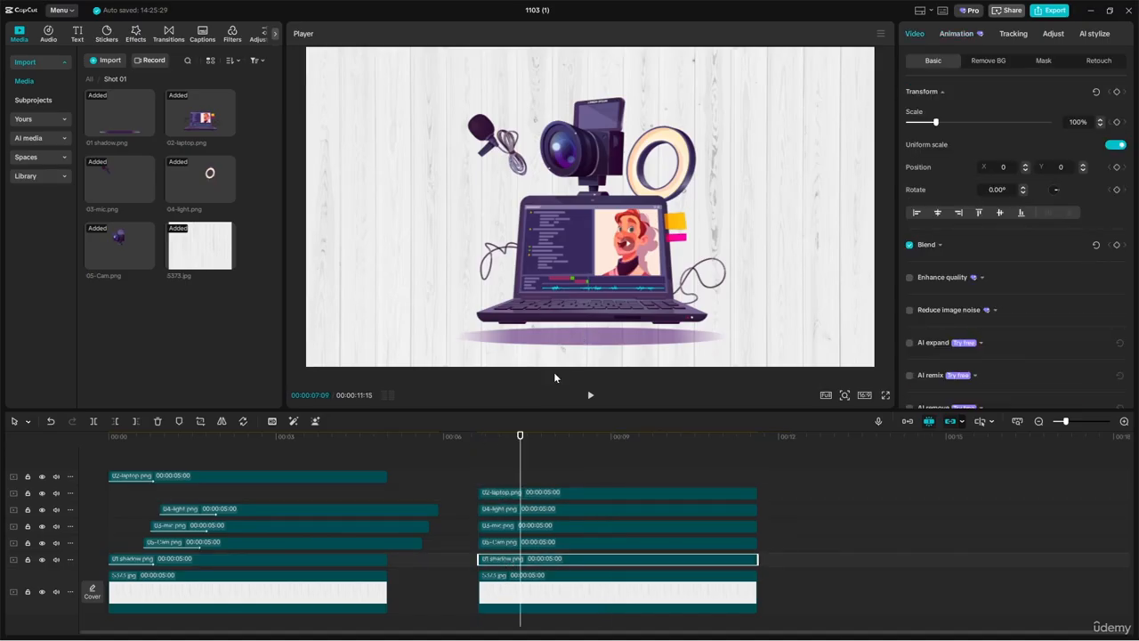
click(525, 492)
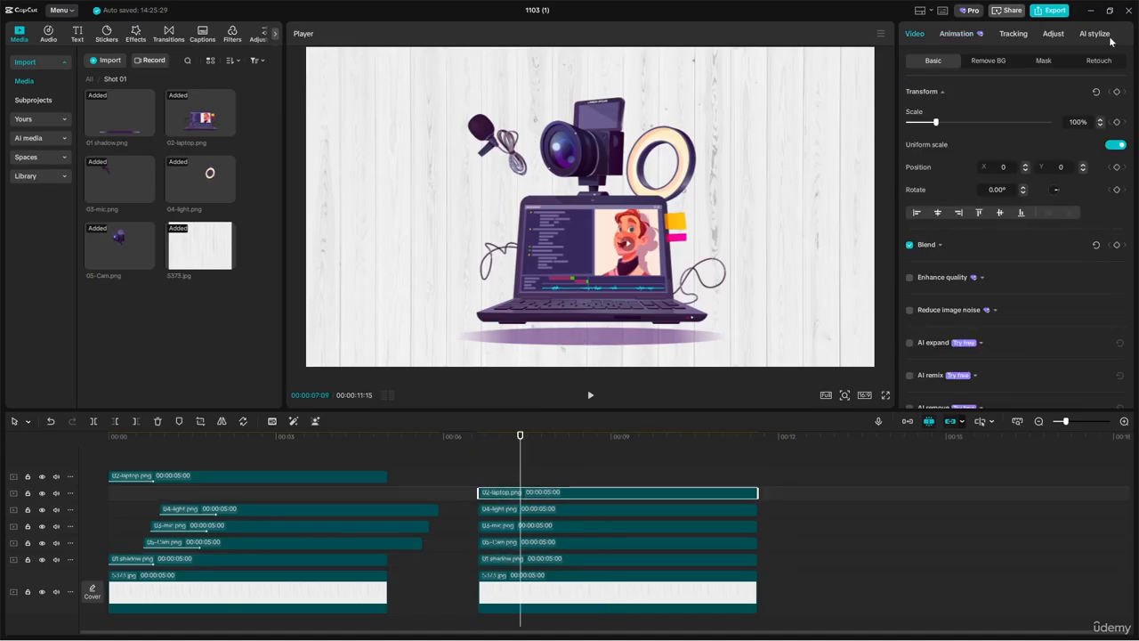
click(960, 34)
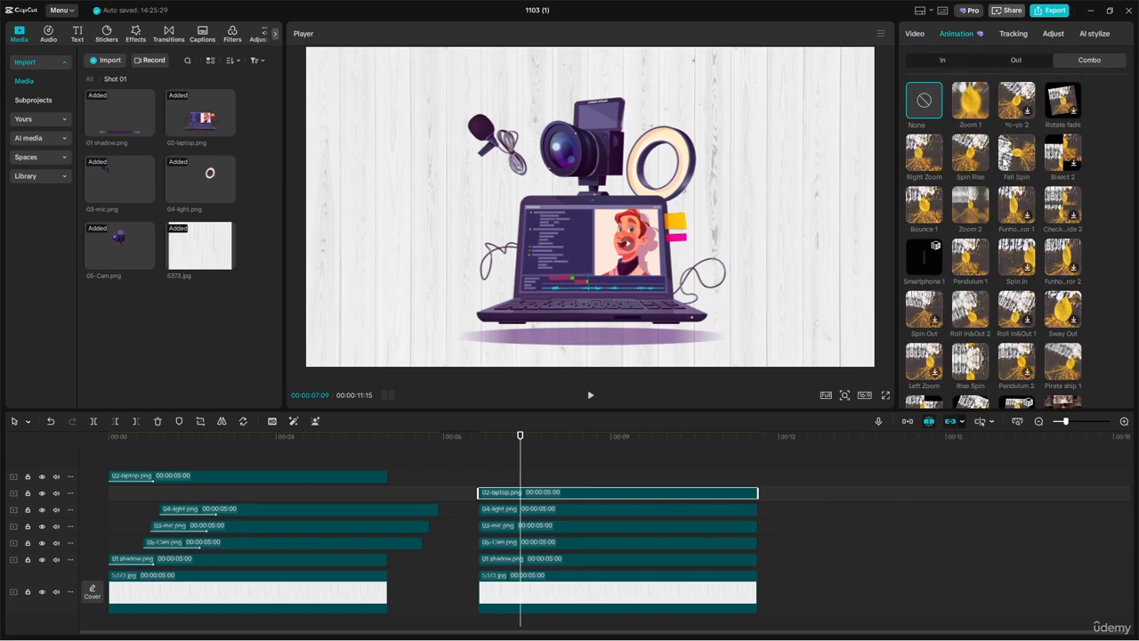
click(1016, 159)
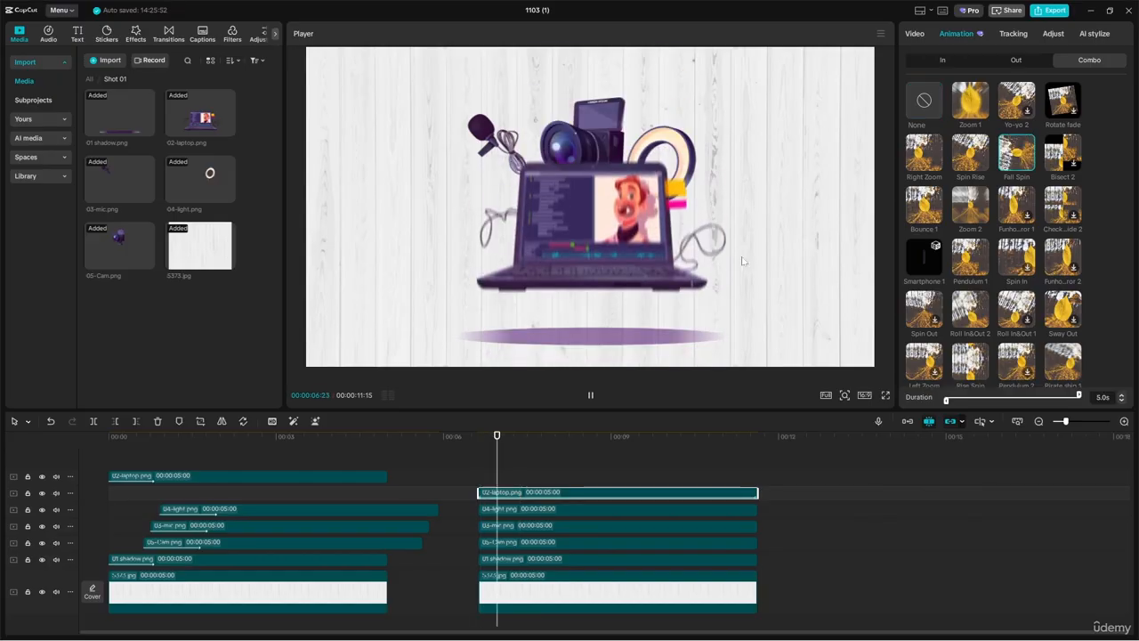
Step: Give the second copy's shadow clip the Fall Spin combo animation, trim its start to leave 00:00:04:19, and preview it
click(521, 562)
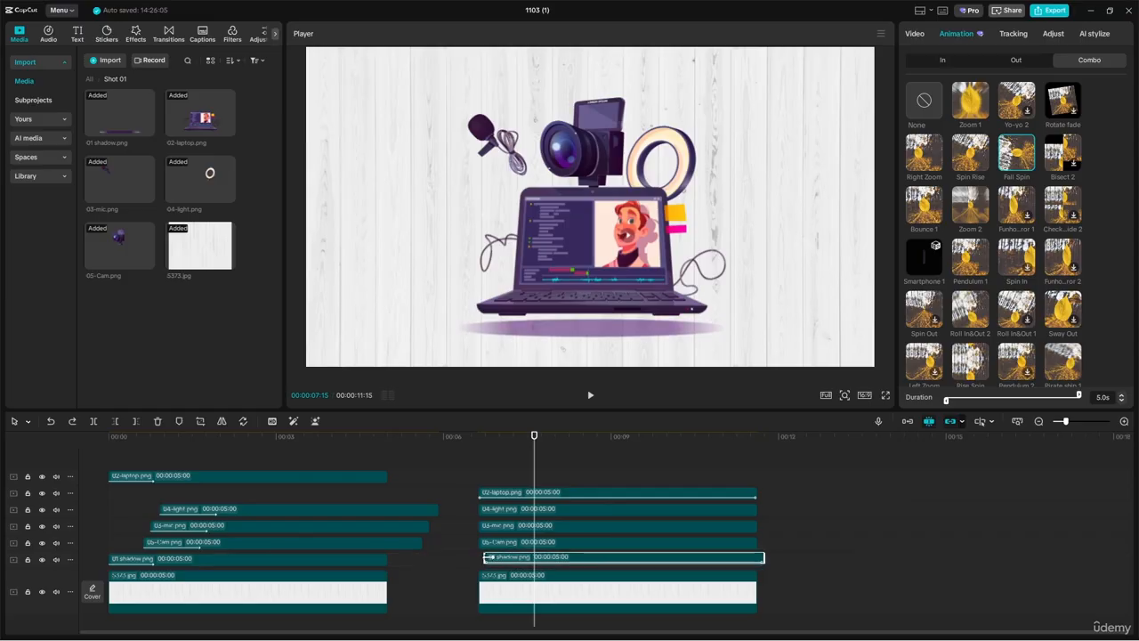
drag(474, 558, 486, 558)
click(478, 453)
key(space)
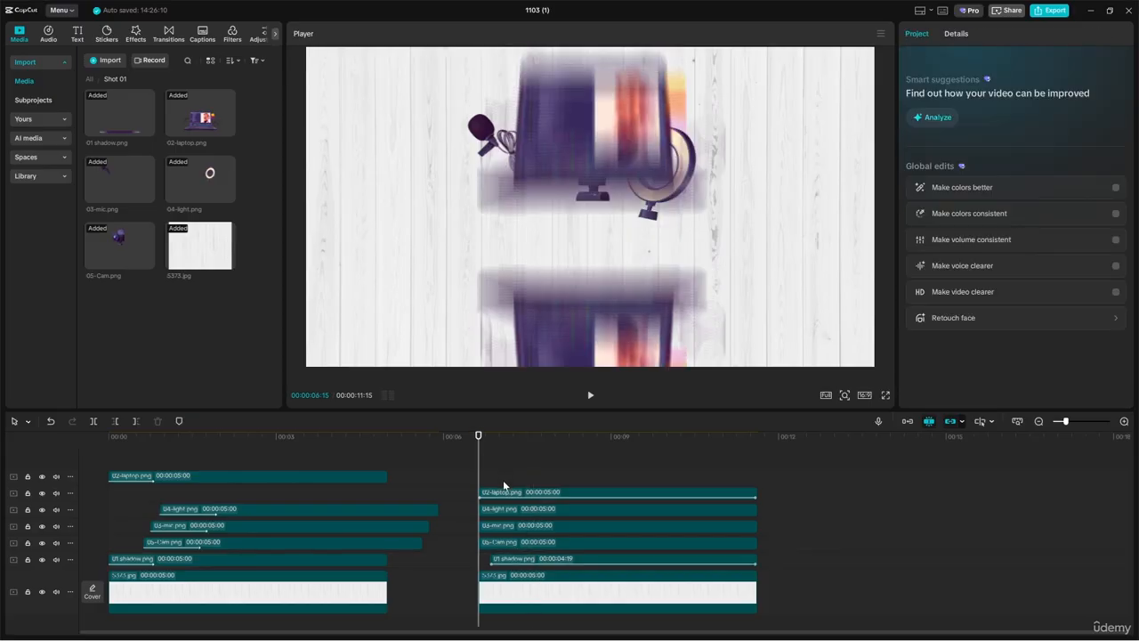
key(space)
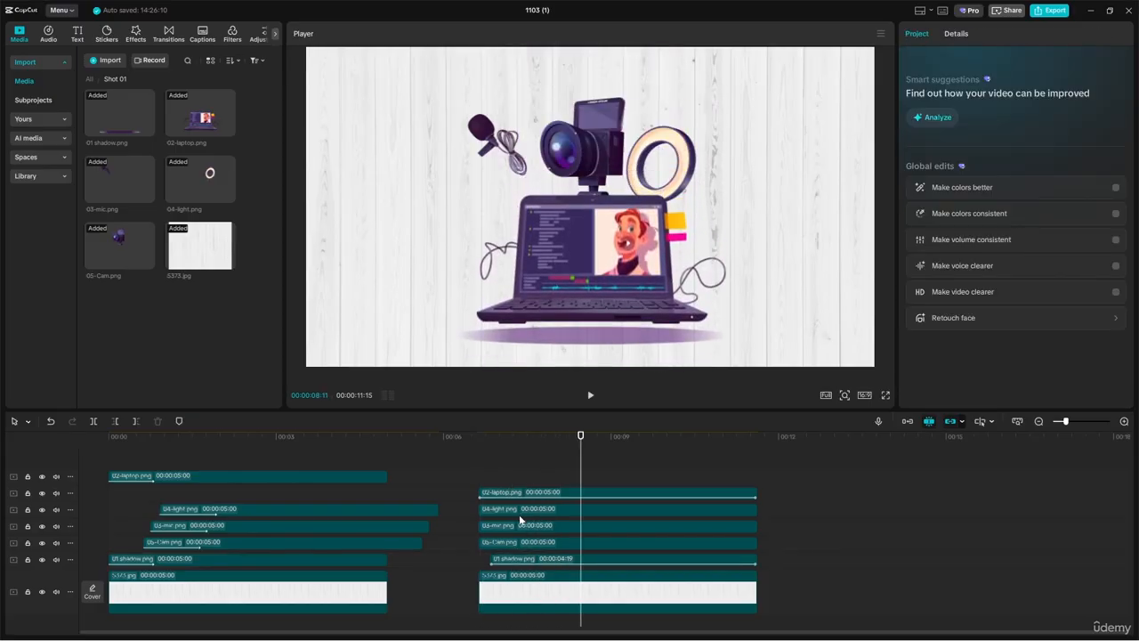
Step: Apply the Zoom 1 combo animation to the second copy's light clip
click(496, 508)
click(958, 35)
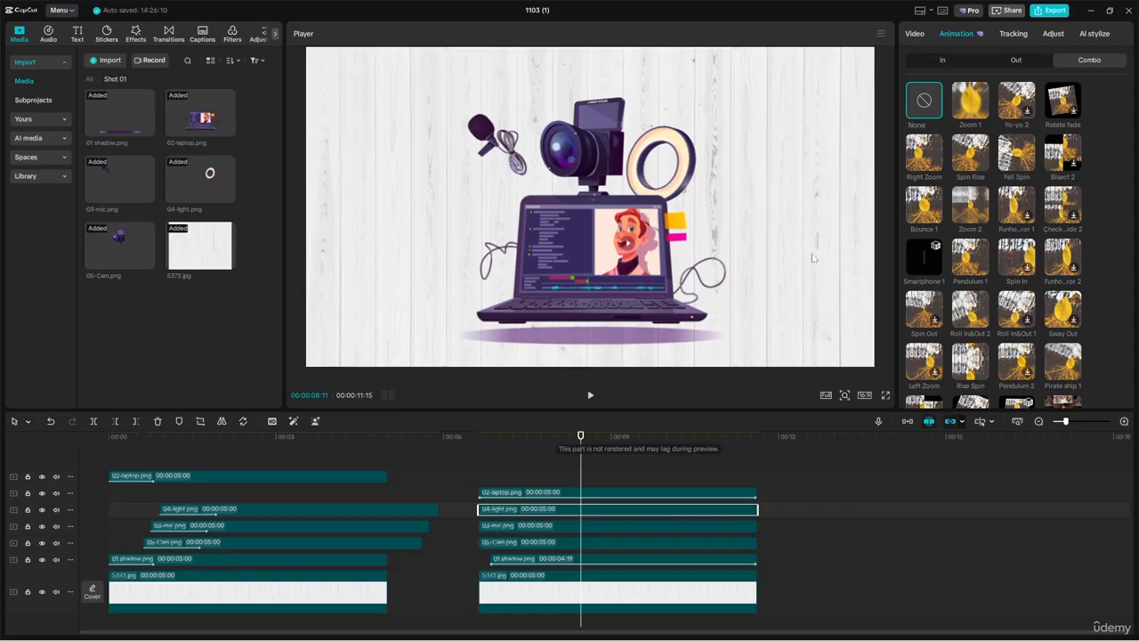
click(972, 114)
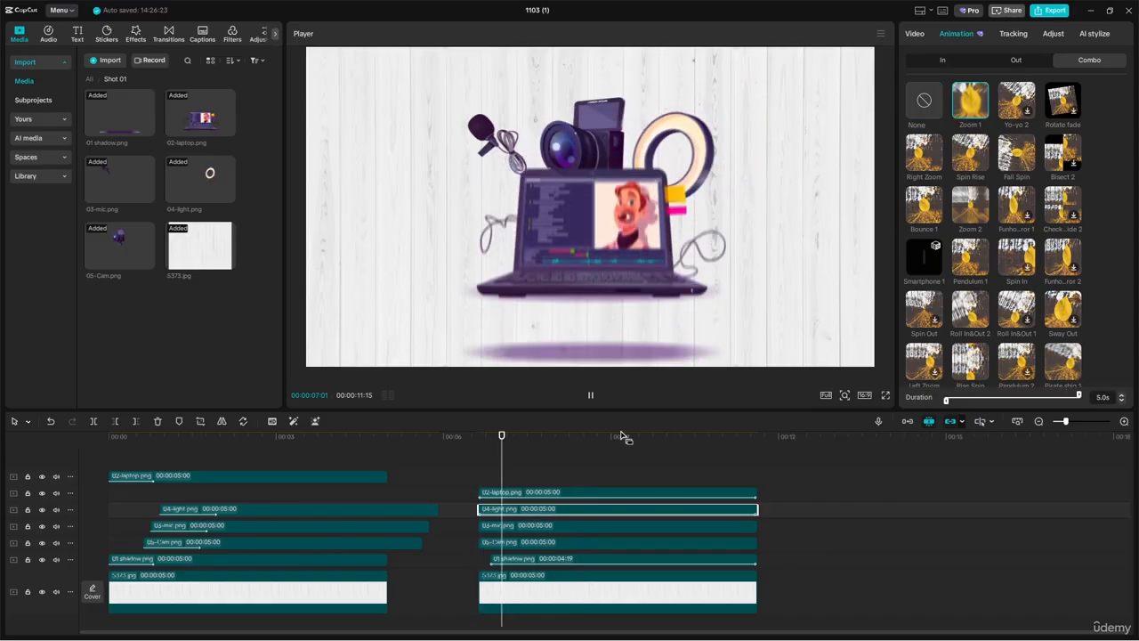
Step: Paste only the light clip's combo animation onto the second copy's mic and camera clips, excluding location size, blend and canvas, and preview it
click(560, 528)
ctrl+click(551, 542)
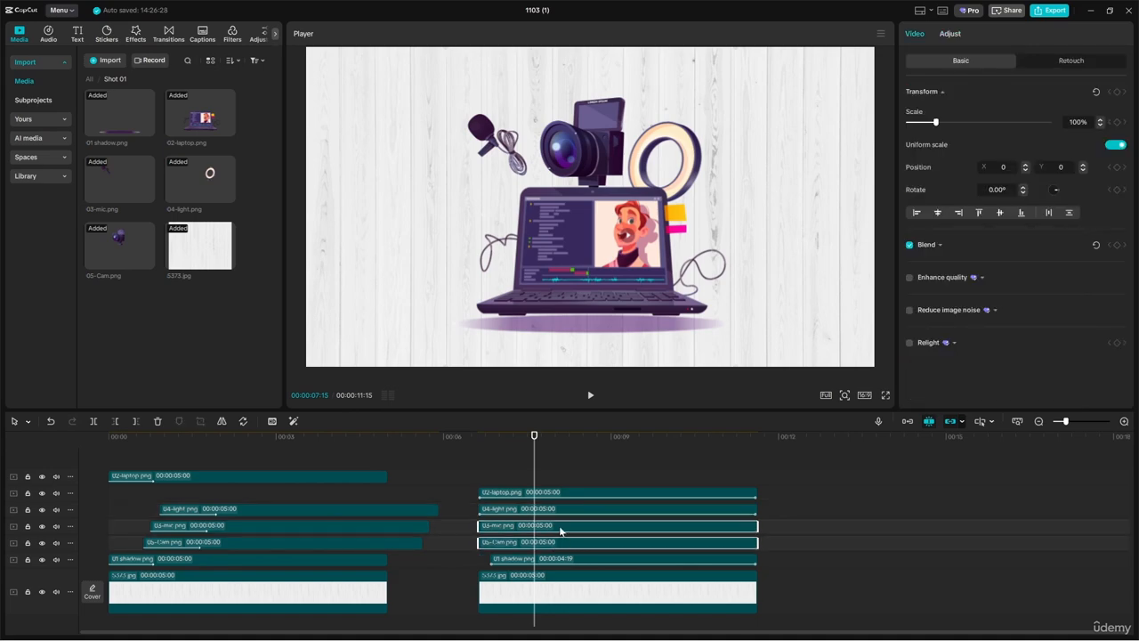
key(ctrl+alt+v)
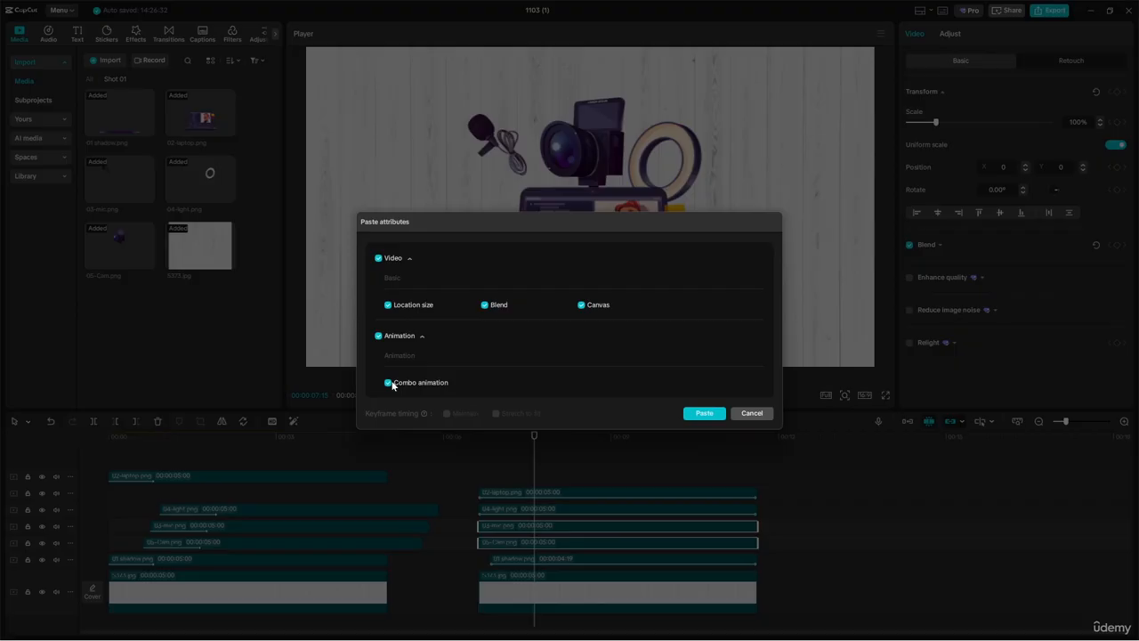
click(388, 306)
click(484, 306)
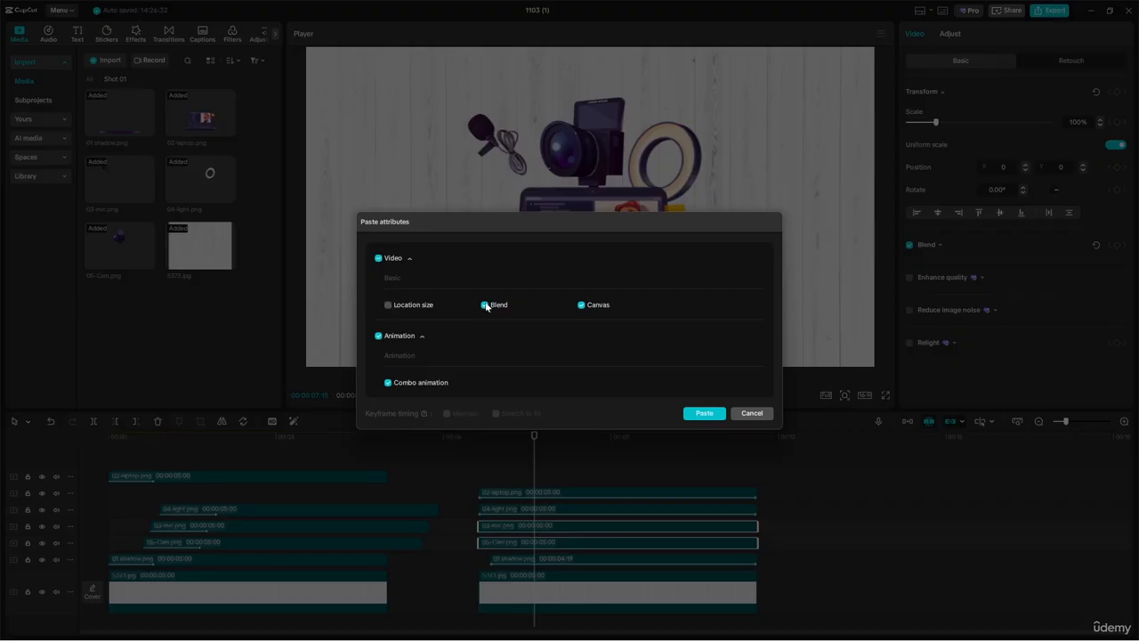
click(581, 306)
click(704, 414)
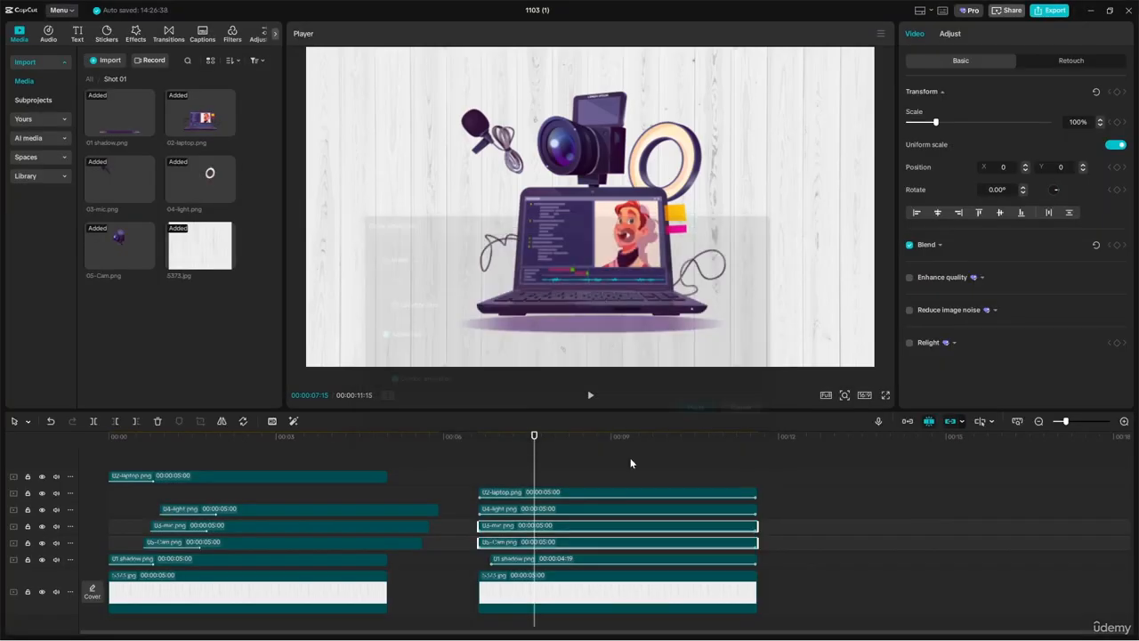
click(480, 445)
key(space)
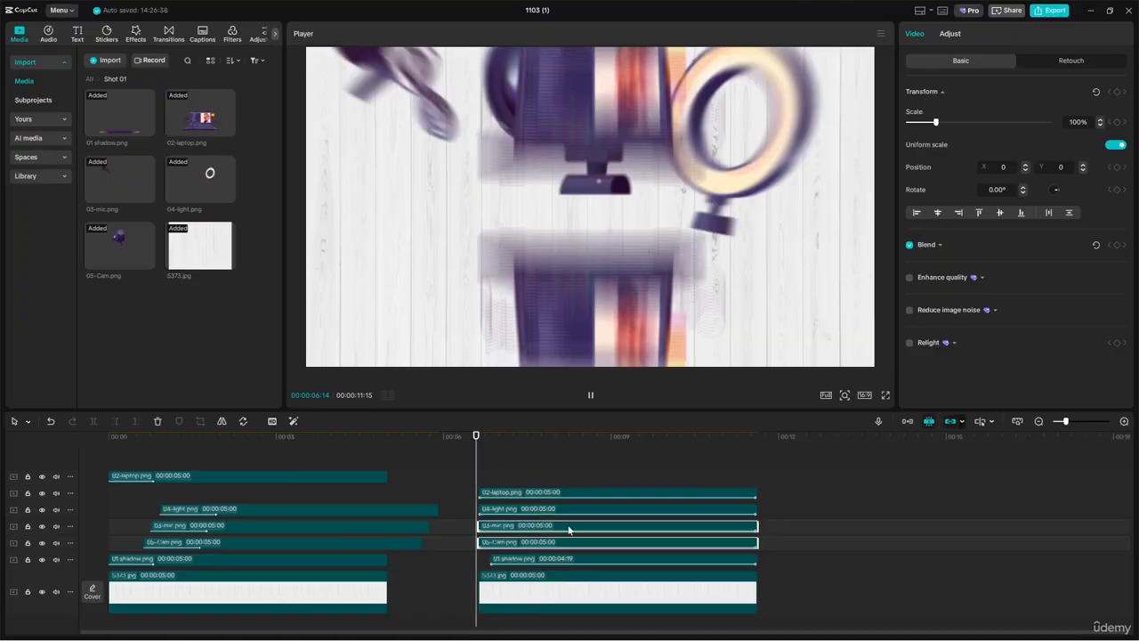
key(space)
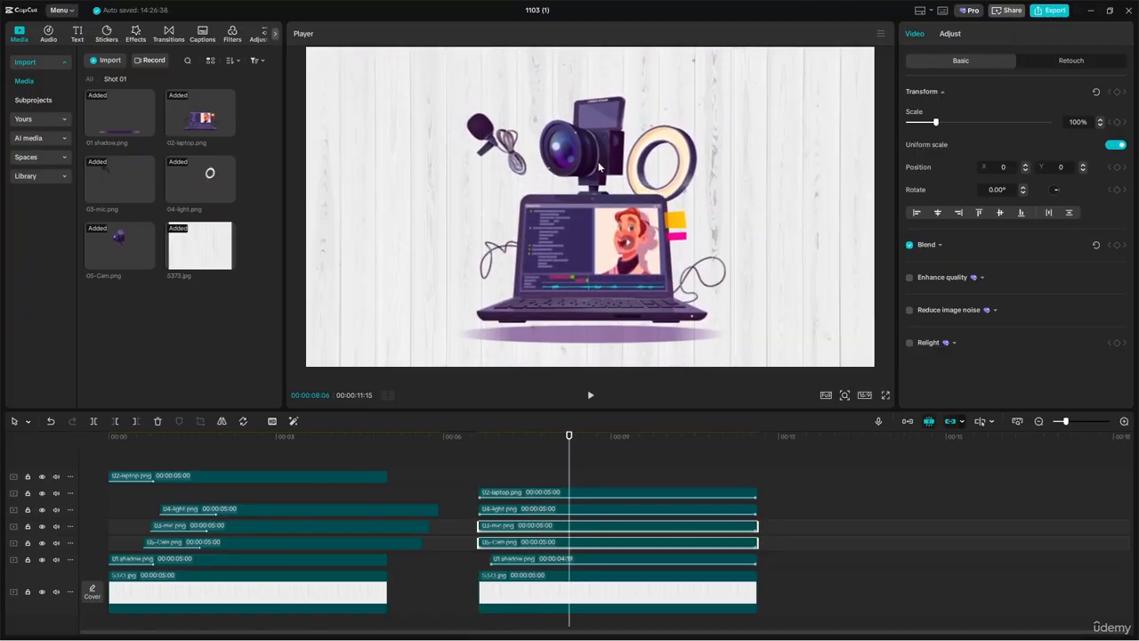
Step: Shift the second copy's light, mic and camera clips slightly later, with the camera starting last, and preview the staggered entrances
click(527, 512)
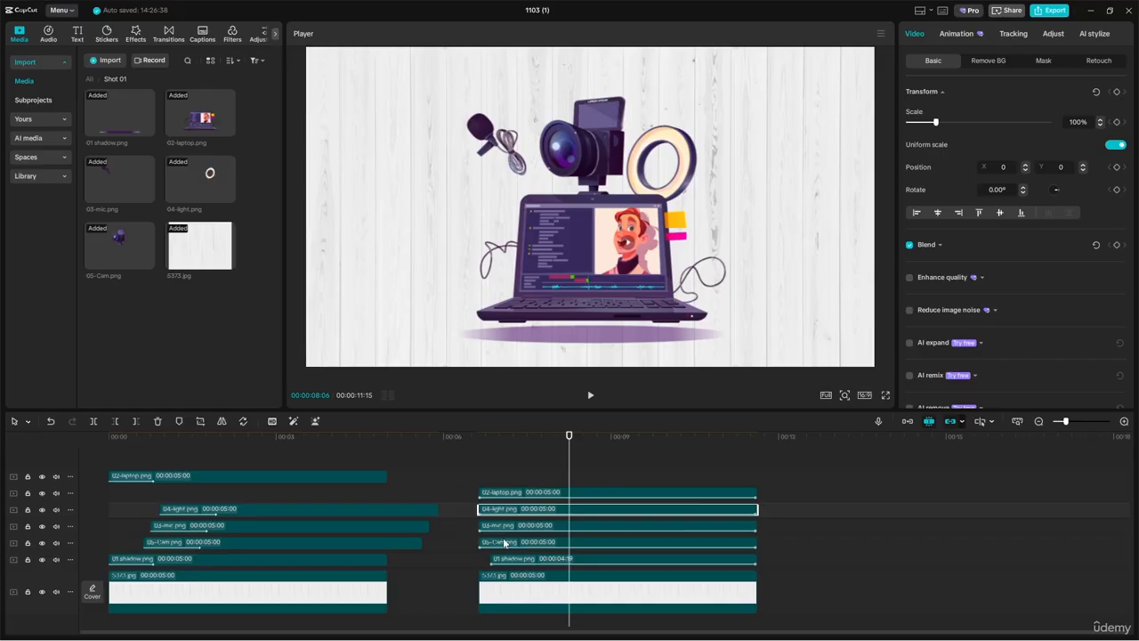
drag(507, 543, 519, 543)
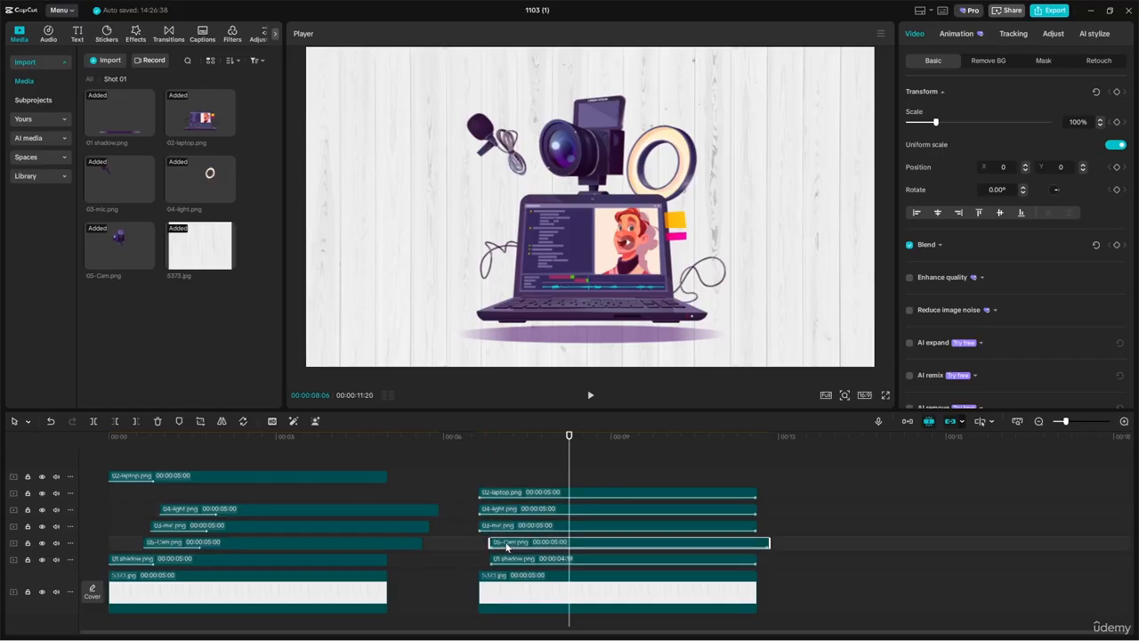
click(512, 529)
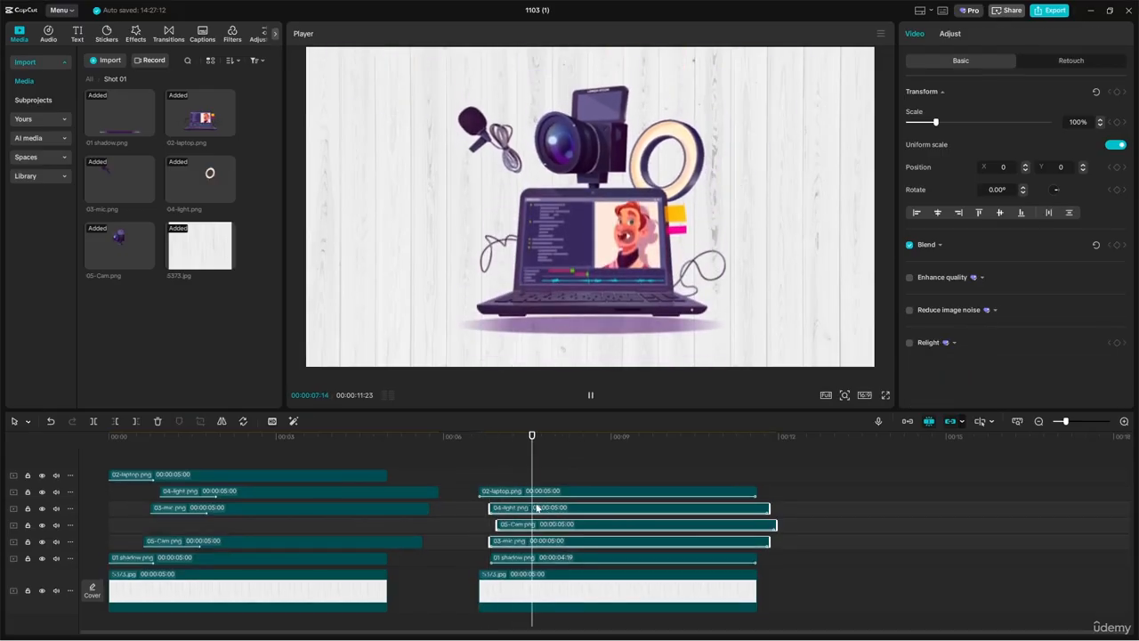
drag(536, 438, 449, 482)
key(space)
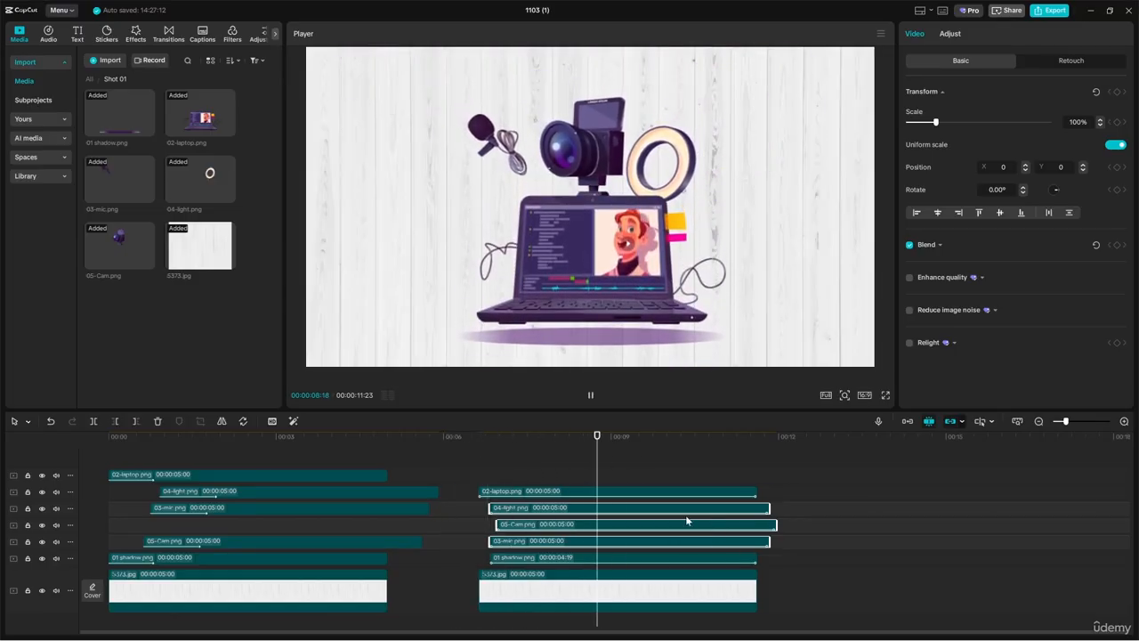
key(space)
Step: Review the second copy's ending and trim the clip ends to durations of 00:00:04:15 for light and mic and 00:00:04:09 for camera
click(645, 492)
key(space)
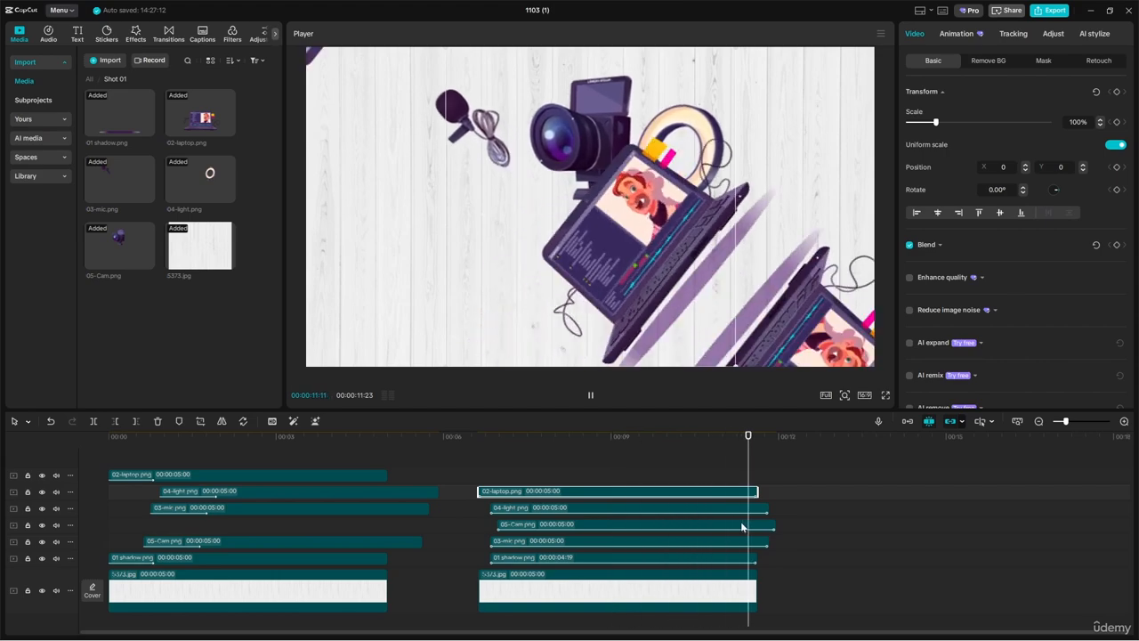
drag(740, 447, 693, 447)
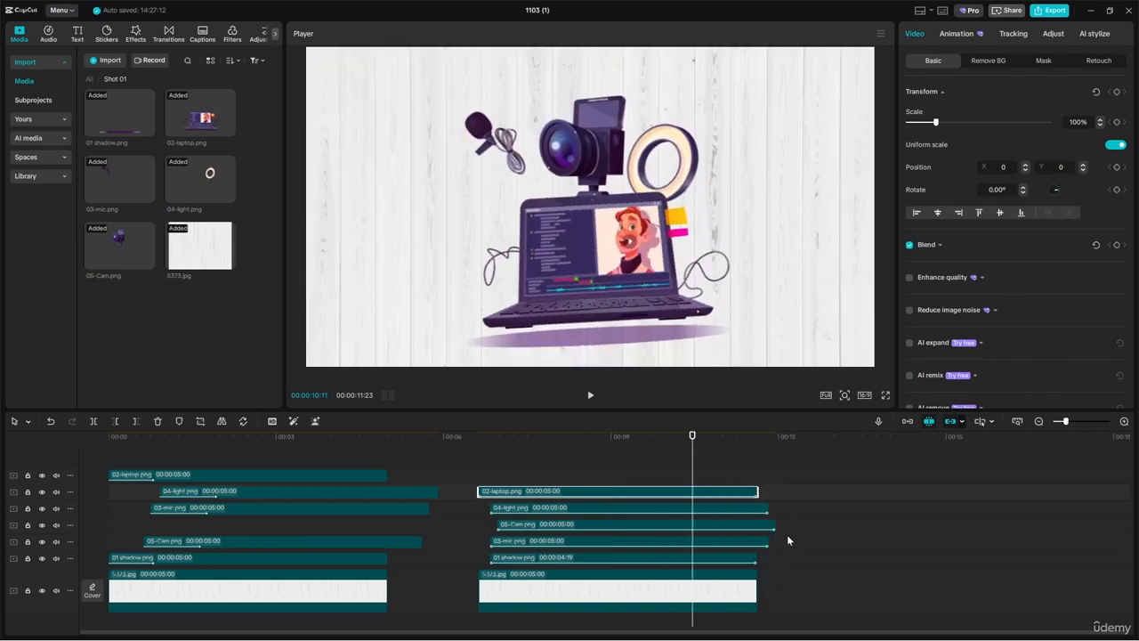
scroll(816, 533, up, 3)
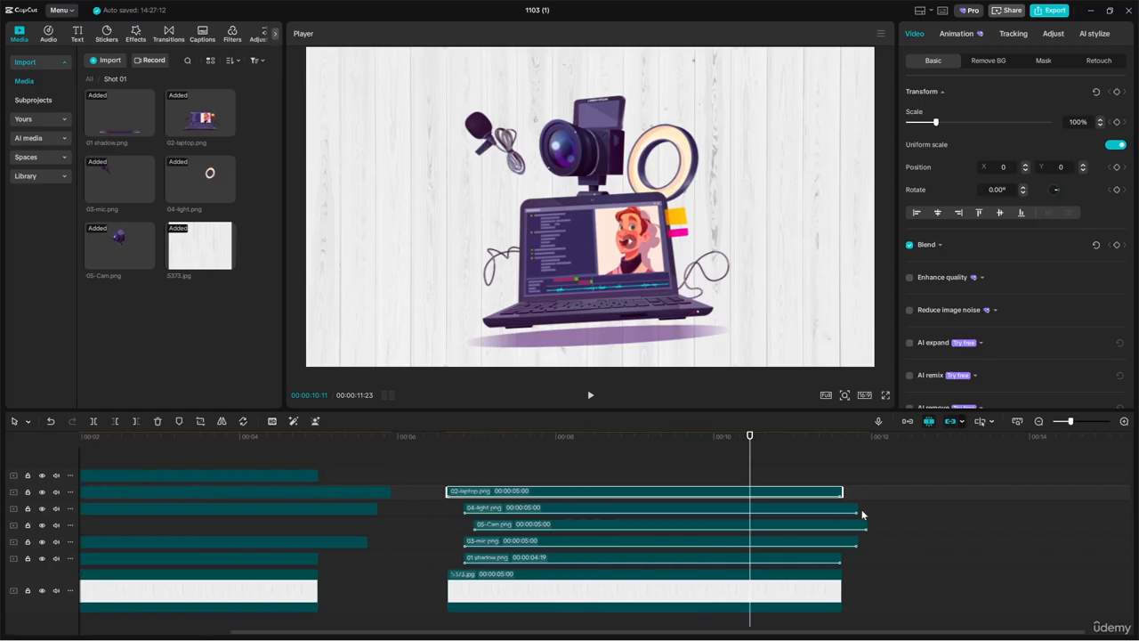
drag(750, 438, 830, 509)
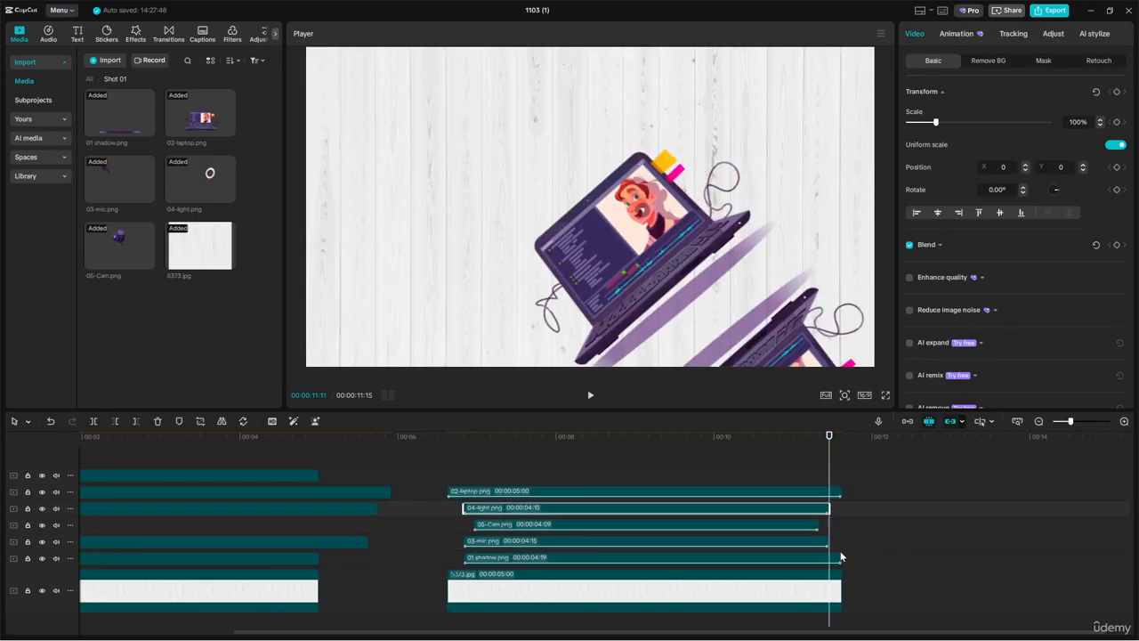
Step: Trim the end of the second copy's shadow clip to a 00:00:04:15 duration, and return the playhead to 00:00:03:14 in the first version
click(828, 560)
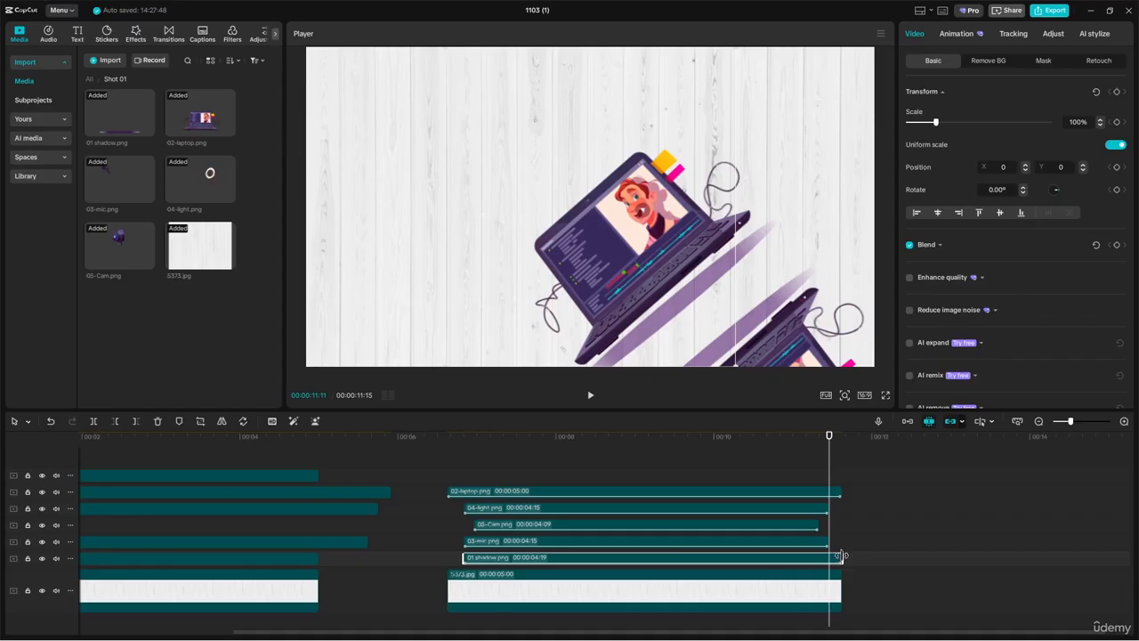
drag(841, 555, 830, 557)
key(space)
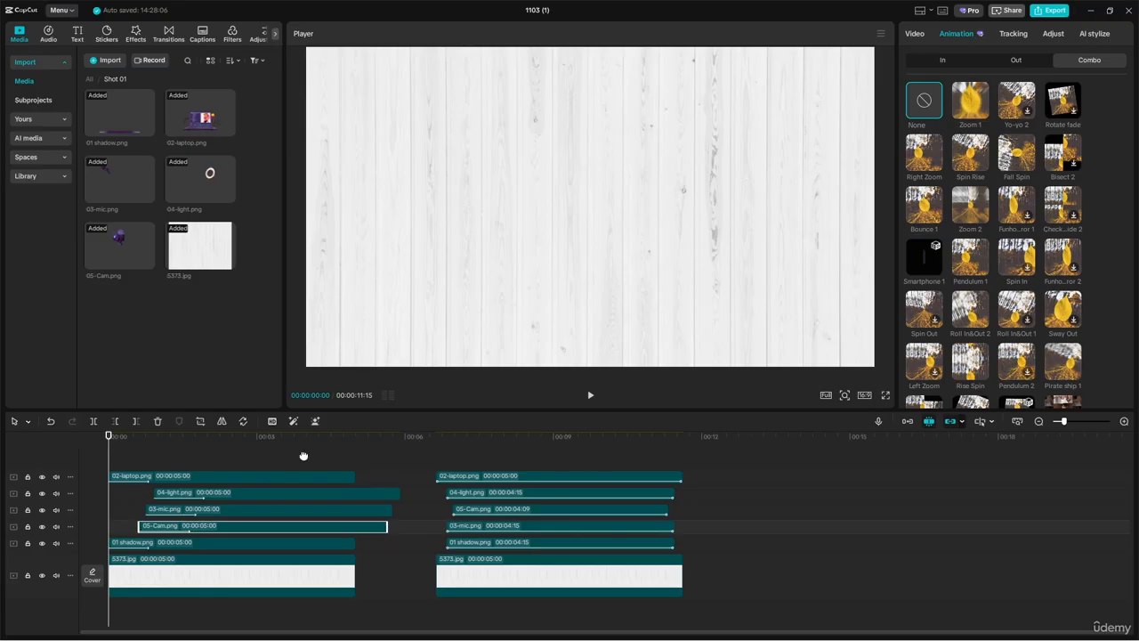
click(282, 438)
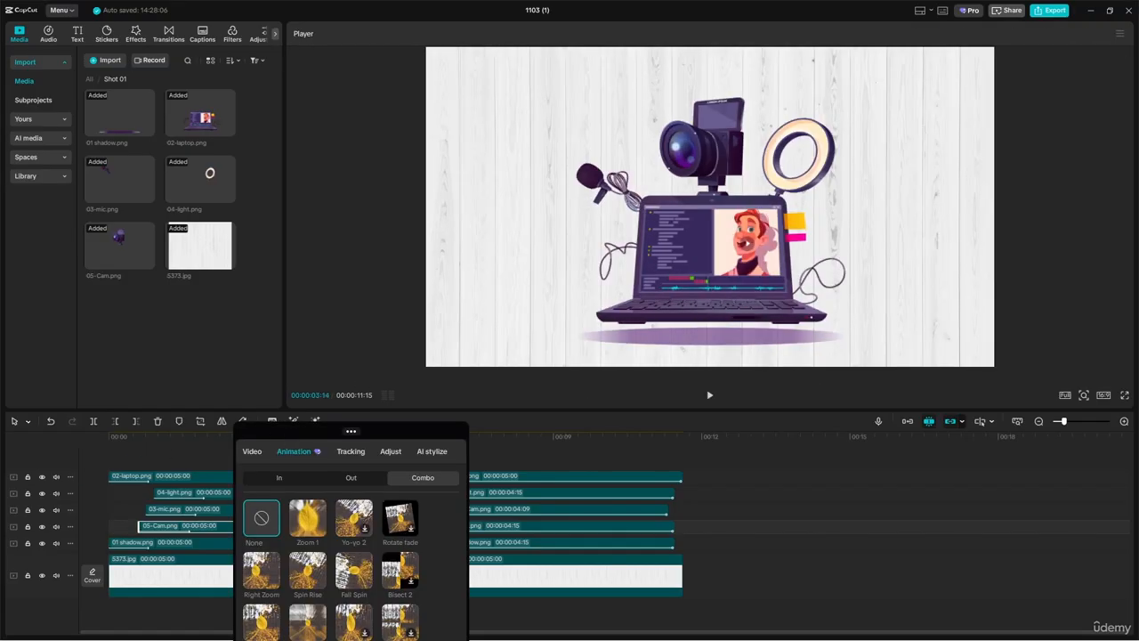